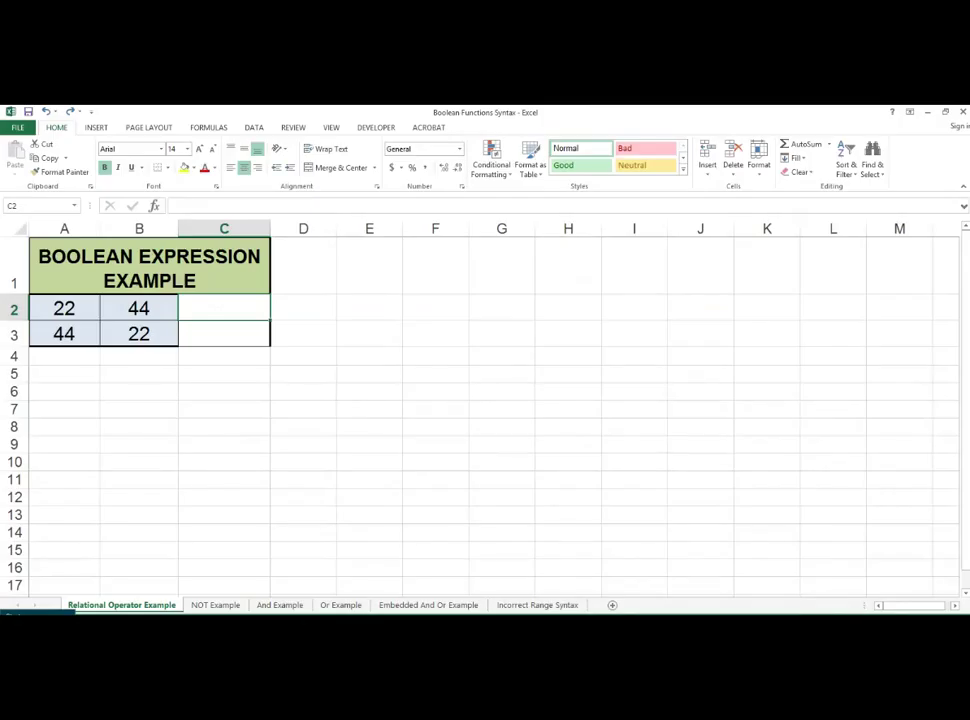
Enter the formula =A2>B2 in C2, which returns FALSE for 22 versus 44.
{"action": "type", "text": "="}
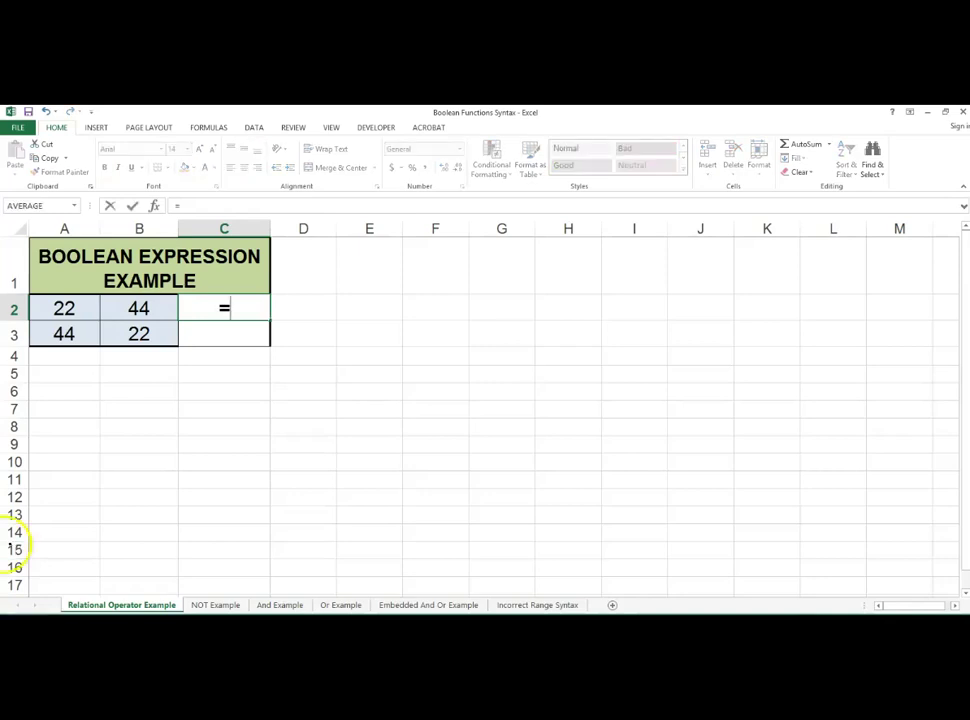
{"action": "left_click", "coordinate": [64, 309]}
{"action": "type", "text": ">"}
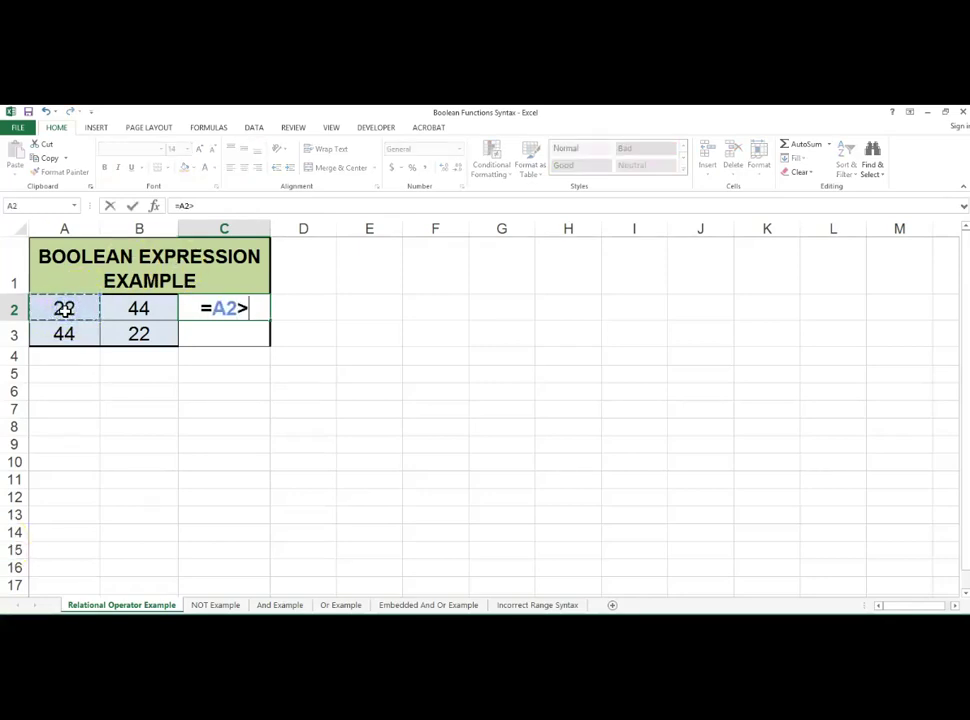
{"action": "left_click", "coordinate": [140, 309]}
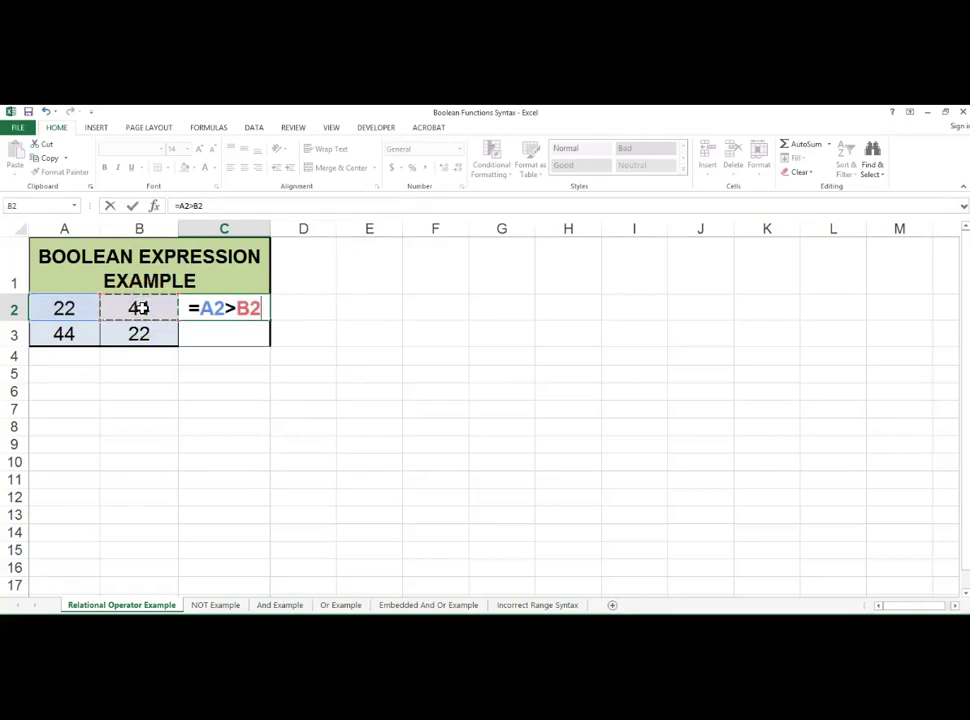
{"action": "key", "text": "Return"}
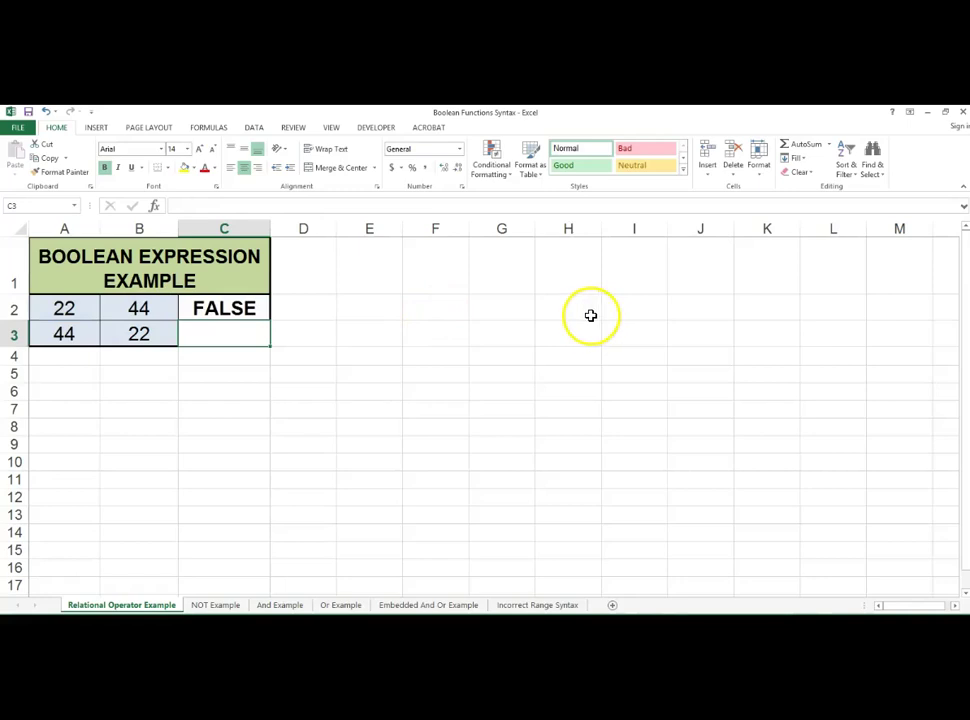
Copy C2's comparison formula down into C3 without its formatting.
{"action": "left_click", "coordinate": [240, 307]}
{"action": "left_click_drag", "start_coordinate": [268, 318], "coordinate": [264, 346]}
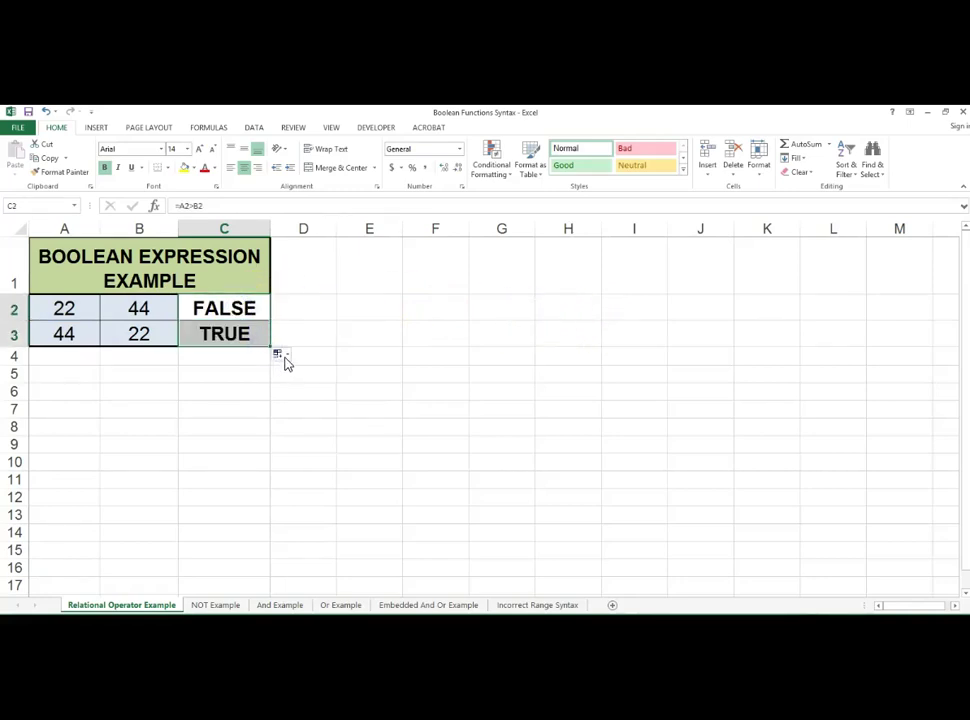
{"action": "left_click", "coordinate": [283, 355]}
{"action": "left_click", "coordinate": [279, 397]}
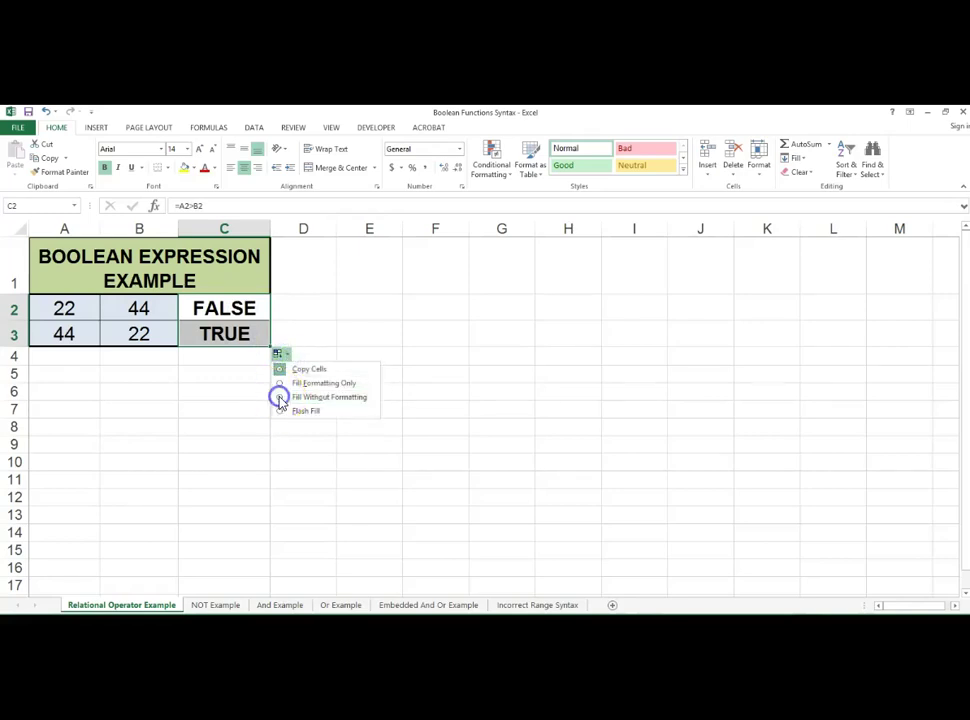
Confirm C3 holds =A3>B3 showing TRUE, then switch to the Boolean Functions slide.
{"action": "double_click", "coordinate": [240, 338]}
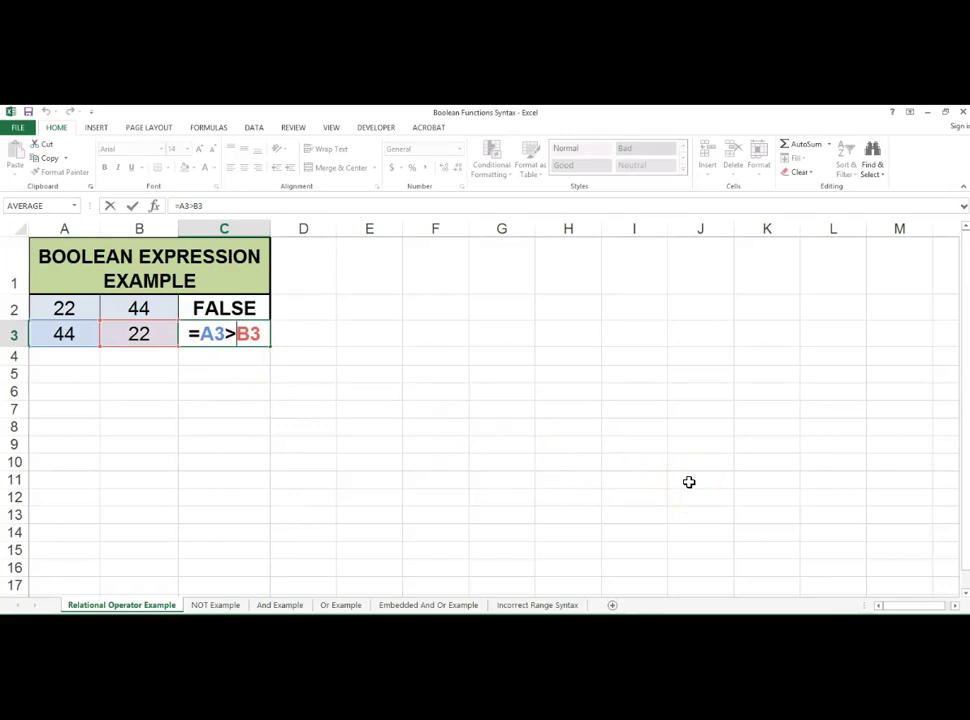
{"action": "key", "text": "Return"}
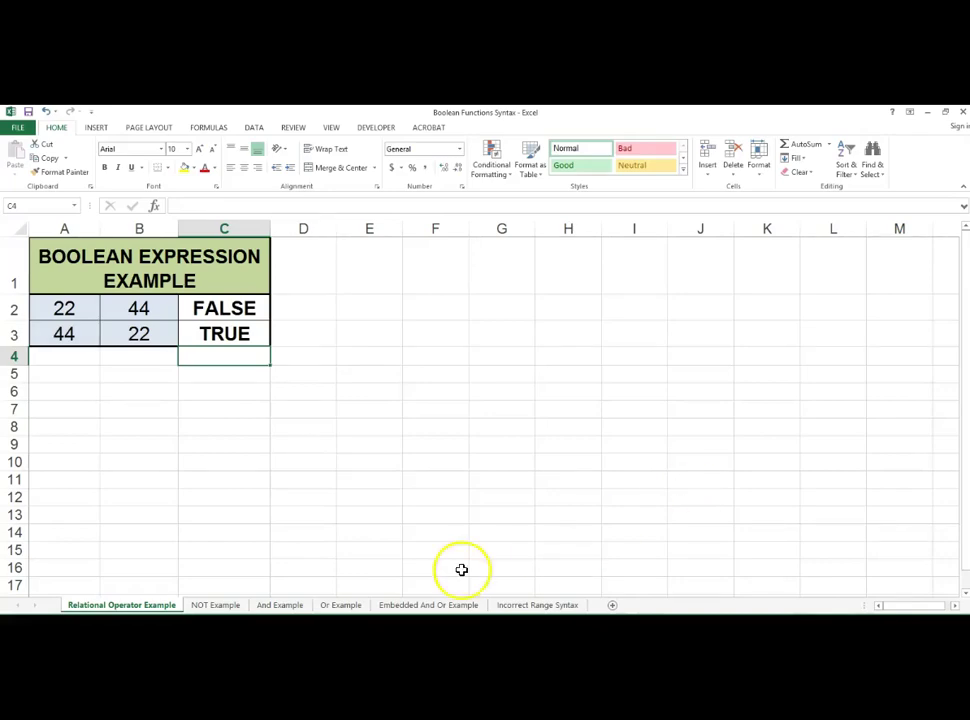
{"action": "key", "text": "alt+Tab"}
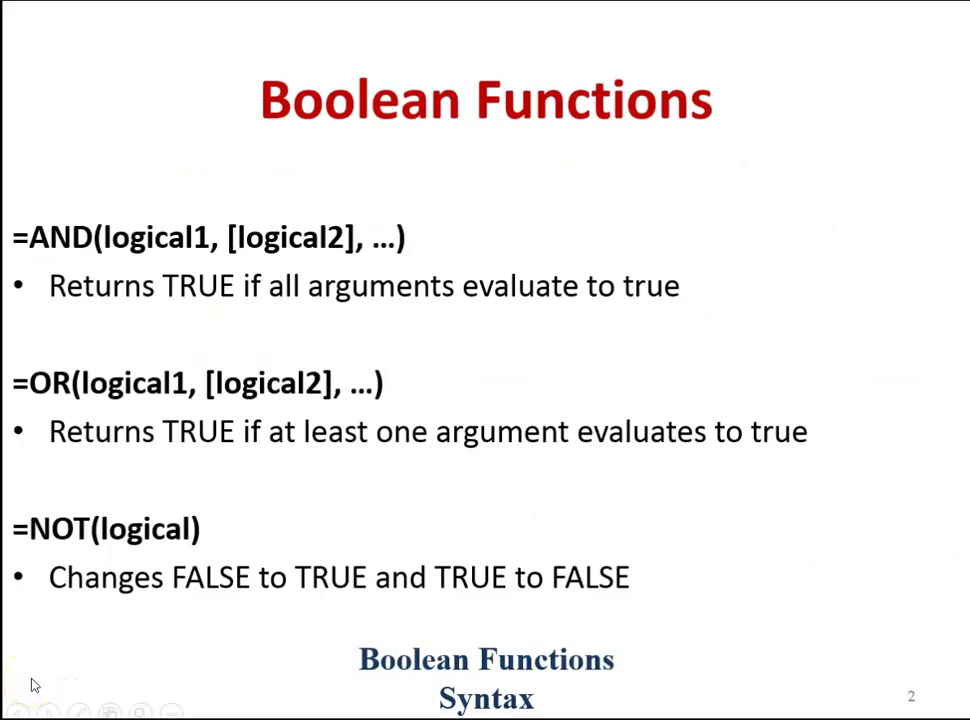
Leave the Boolean Functions slideshow and return to the Excel workbook.
{"action": "key", "text": "alt+Tab"}
{"action": "key", "text": "alt+Tab"}
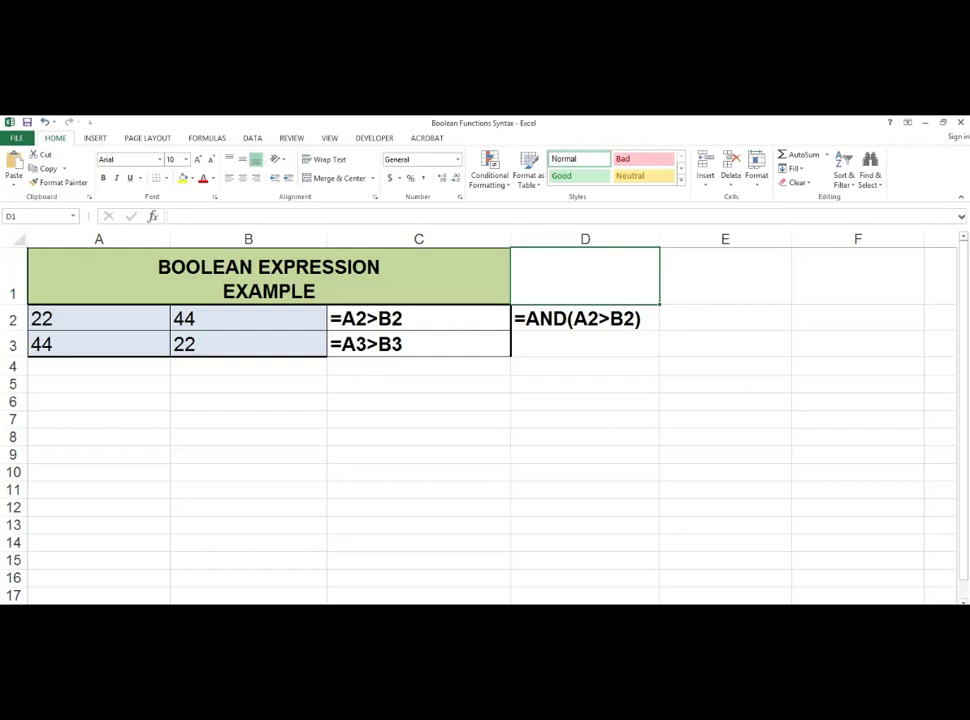
Paste the cross mark shape over the formula cells.
{"action": "key", "text": "ctrl+v"}
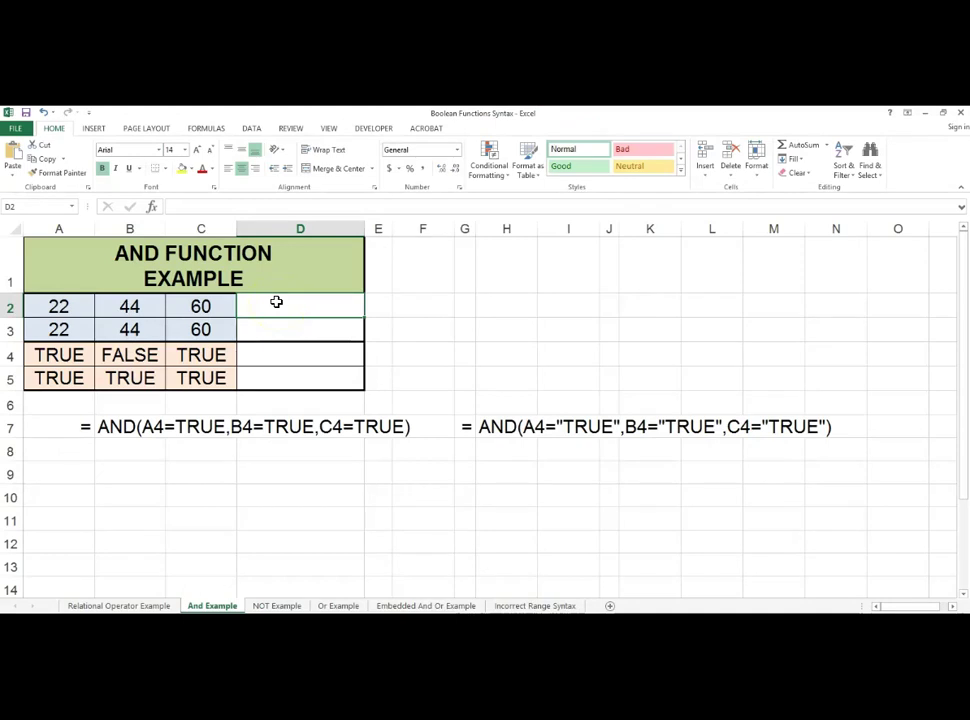
Enter =AND(A2>50,B2>50,C2>50) in D2, which returns FALSE for 22, 44 and 60.
{"action": "left_click", "coordinate": [276, 301]}
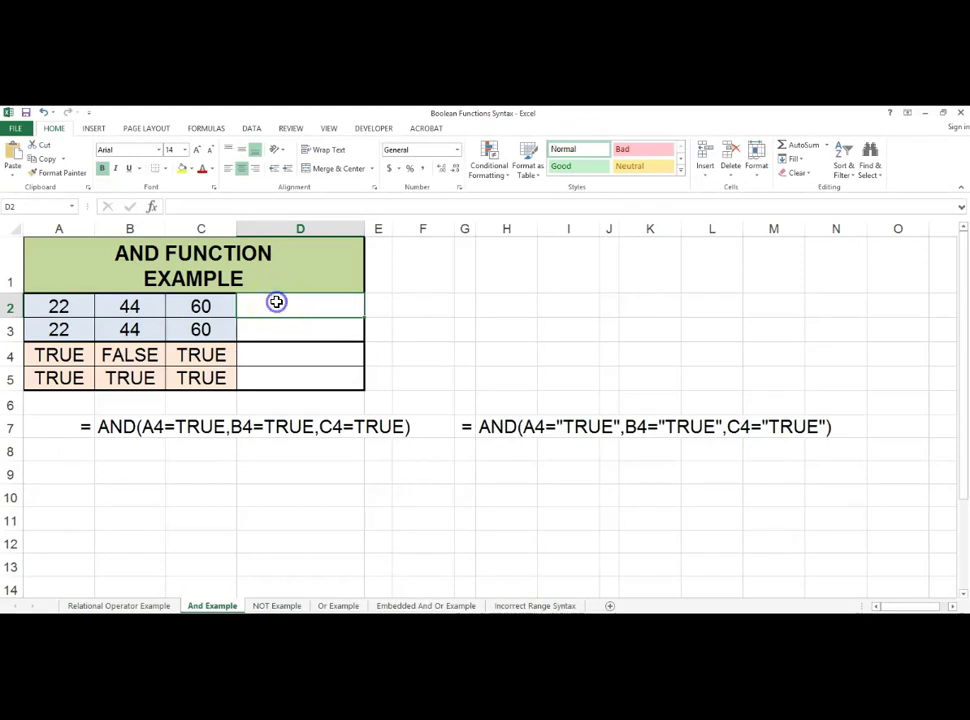
{"action": "type", "text": "="}
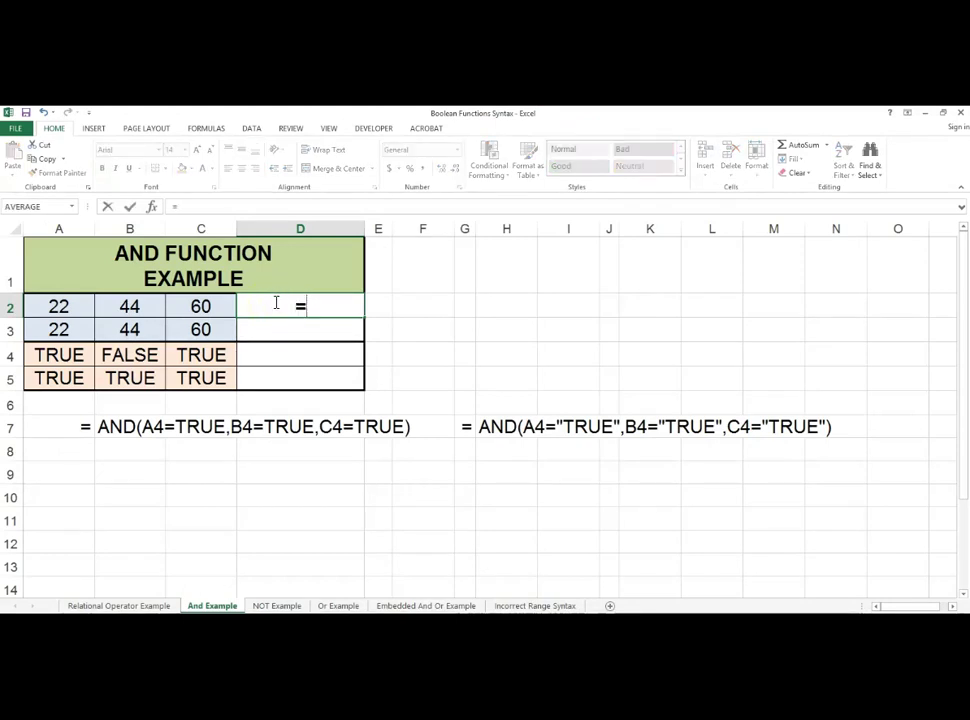
{"action": "type", "text": "and("}
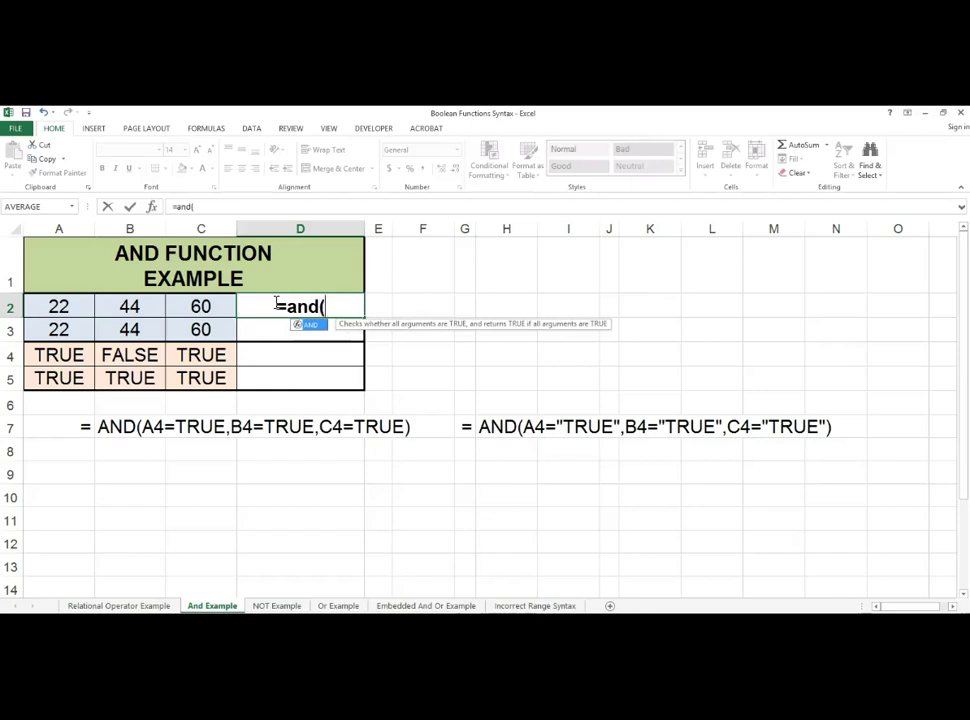
{"action": "left_click", "coordinate": [195, 277]}
{"action": "left_click", "coordinate": [74, 308]}
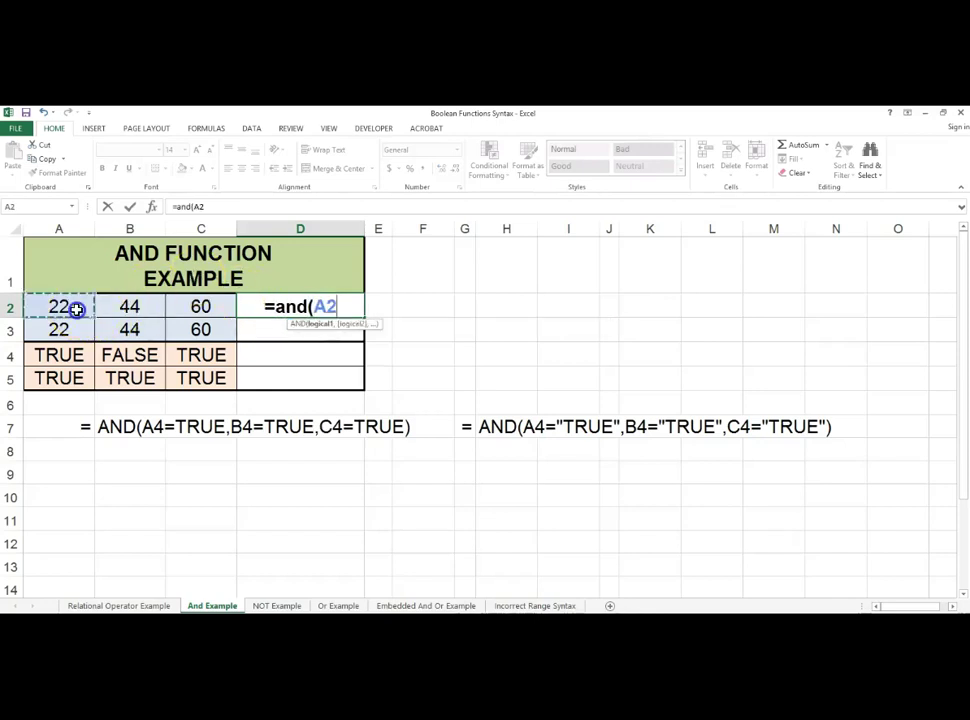
{"action": "type", "text": ">50"}
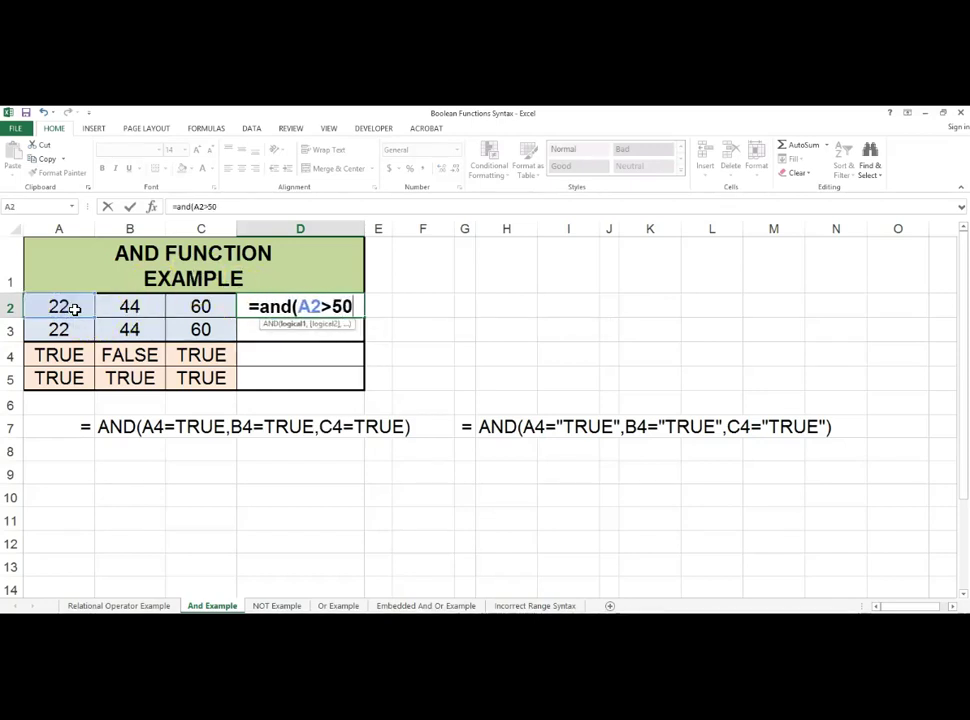
{"action": "type", "text": ","}
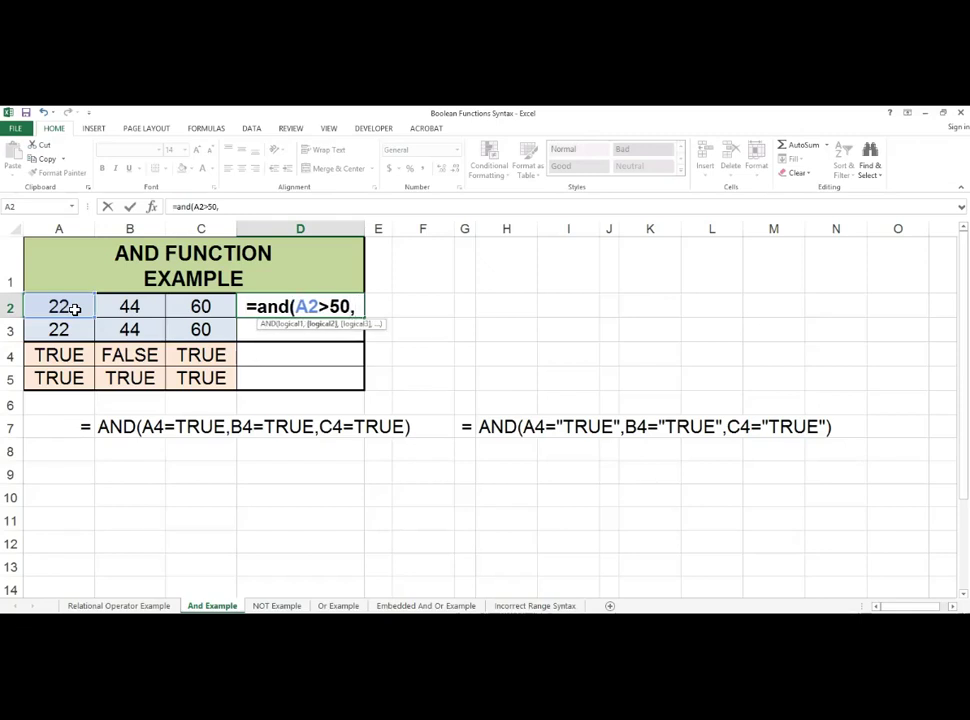
{"action": "left_click", "coordinate": [129, 305]}
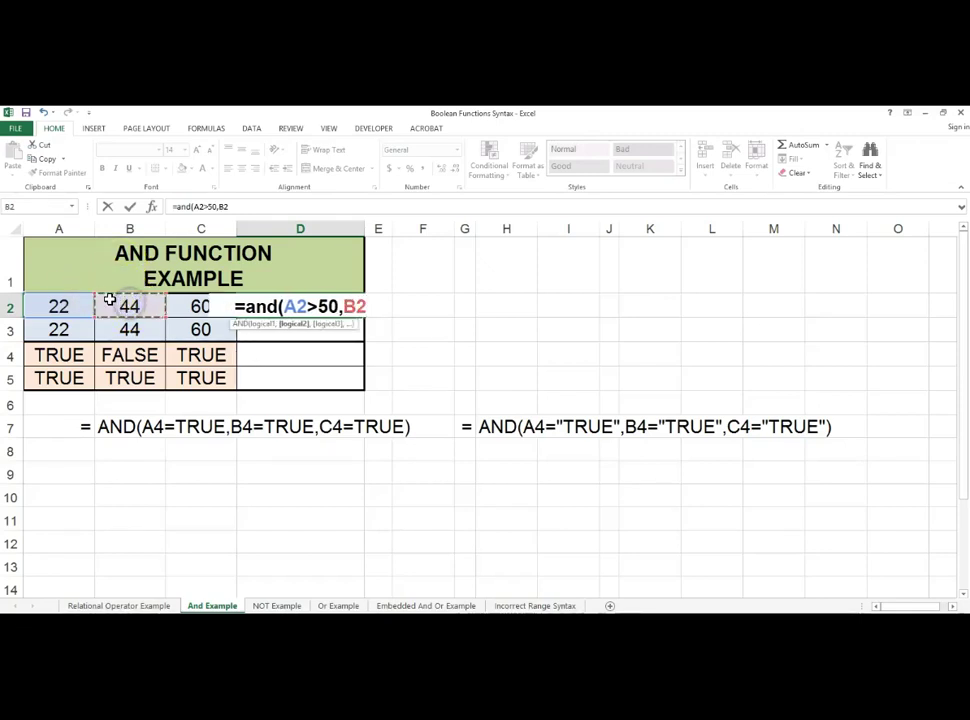
{"action": "type", "text": ">50,"}
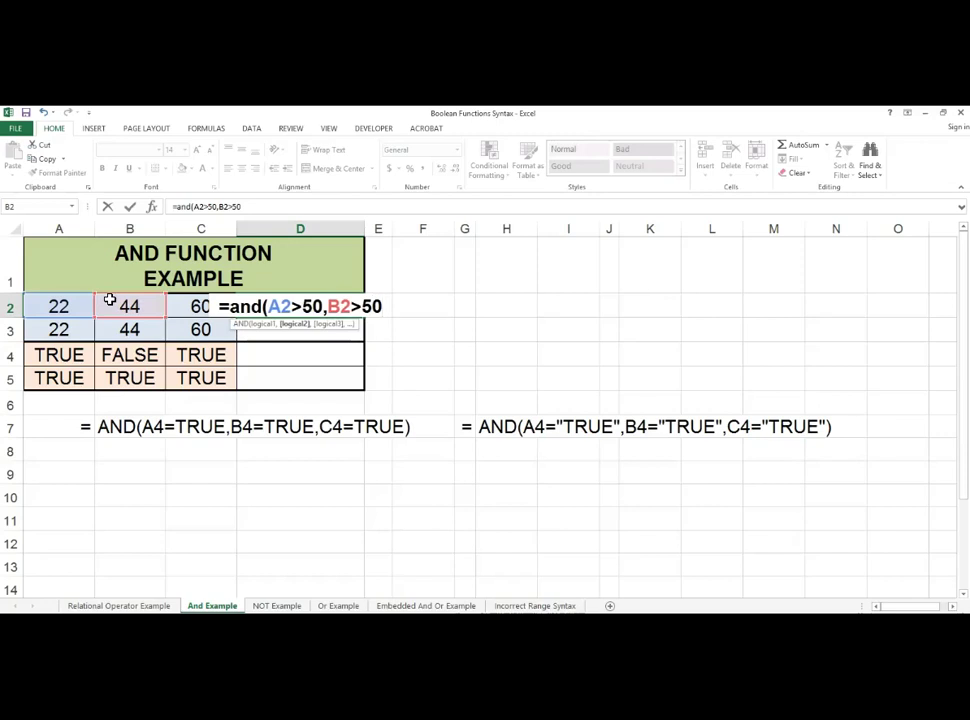
{"action": "left_click", "coordinate": [178, 305]}
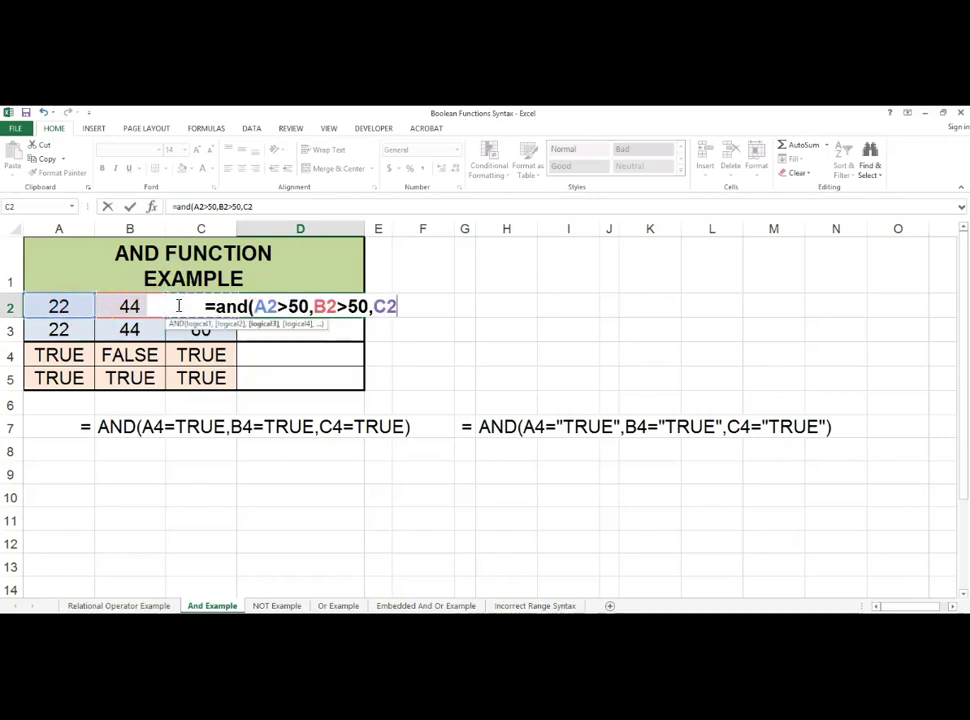
{"action": "type", "text": ">50"}
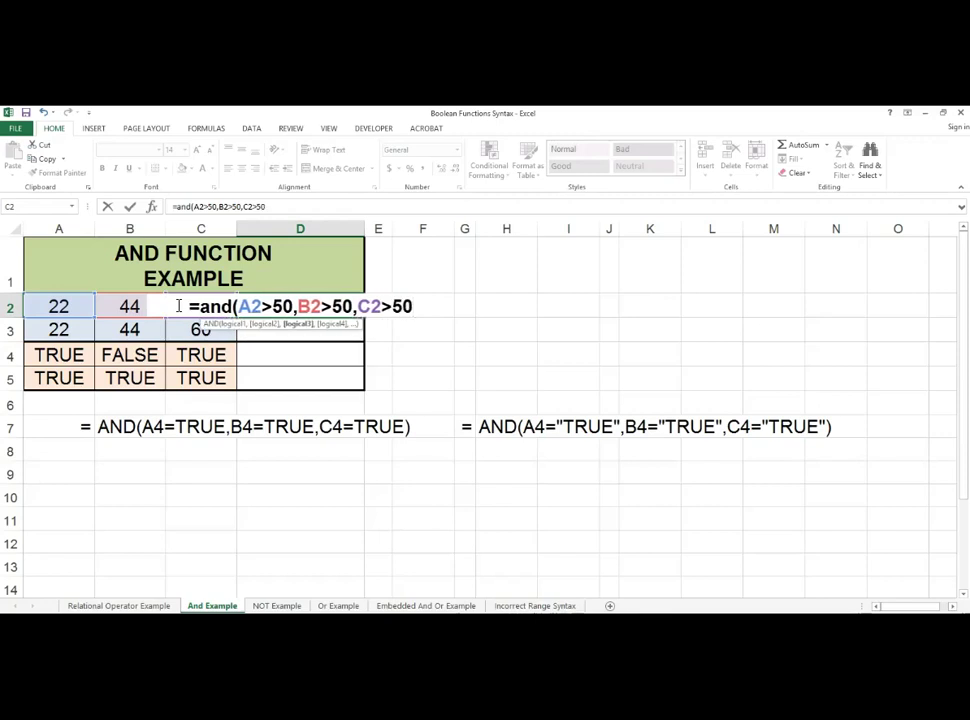
{"action": "type", "text": ")"}
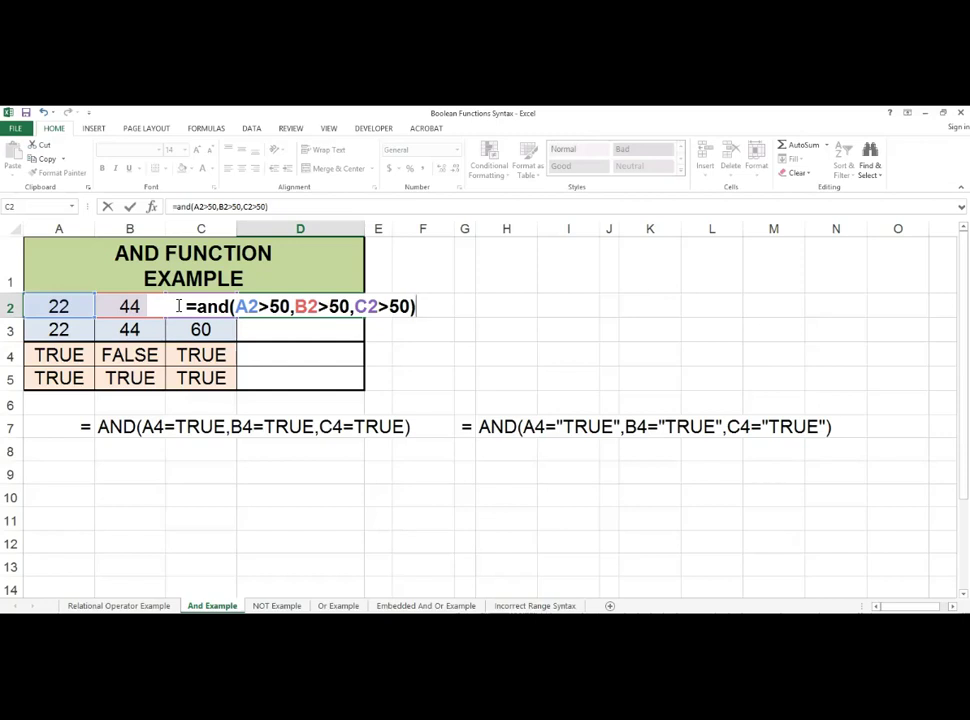
{"action": "key", "text": "Return"}
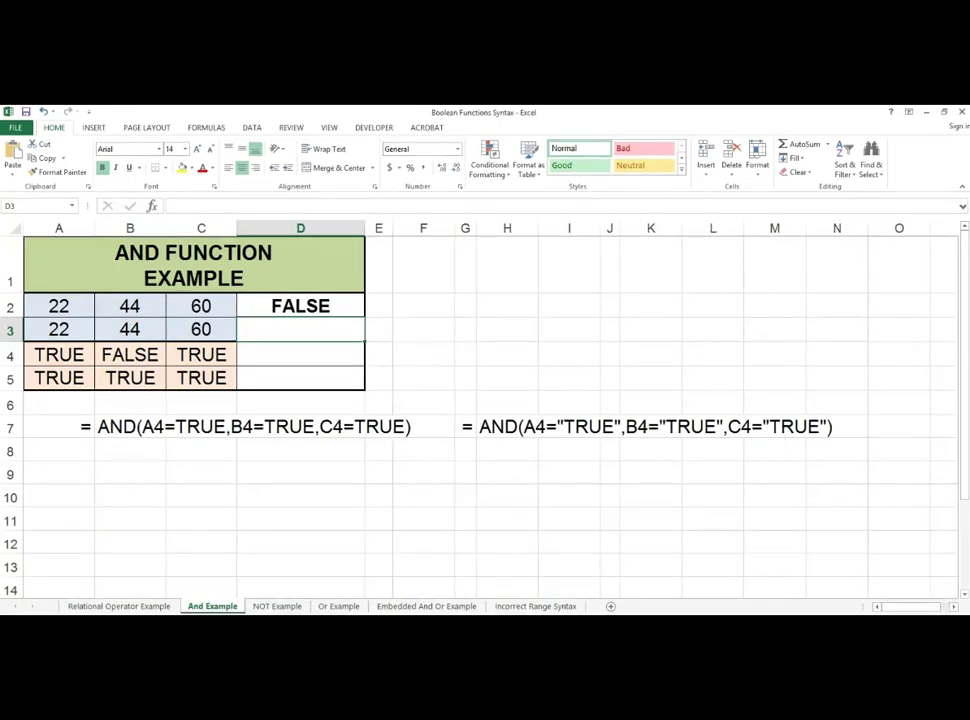
Enter =AND(A3>20,B3>20,C3>20) in D3, which returns TRUE for 22, 44 and 60.
{"action": "type", "text": "=and"}
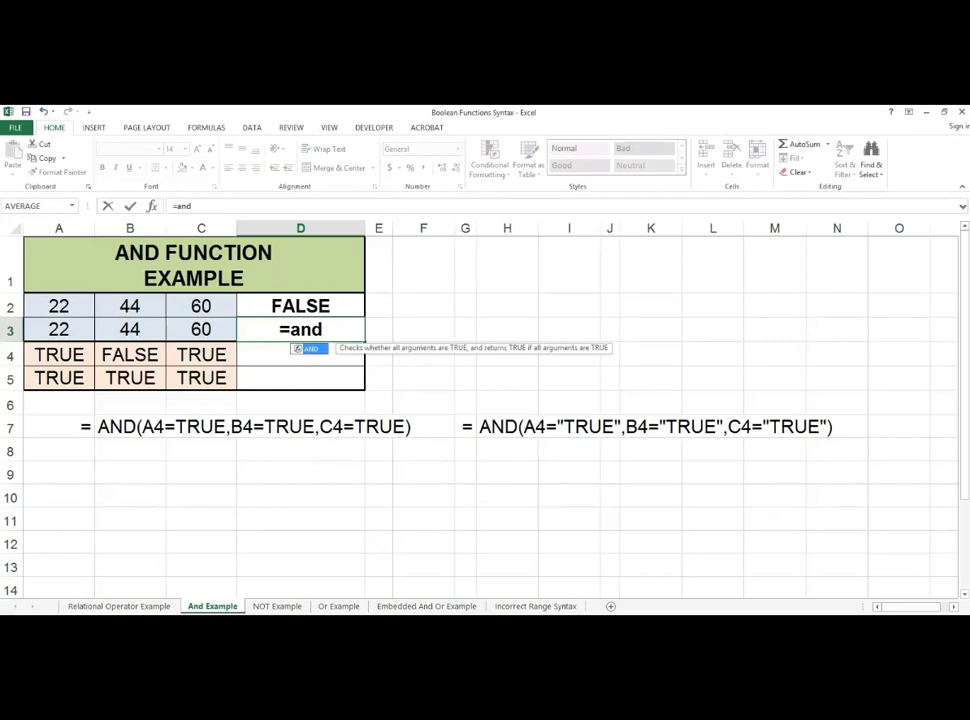
{"action": "type", "text": "("}
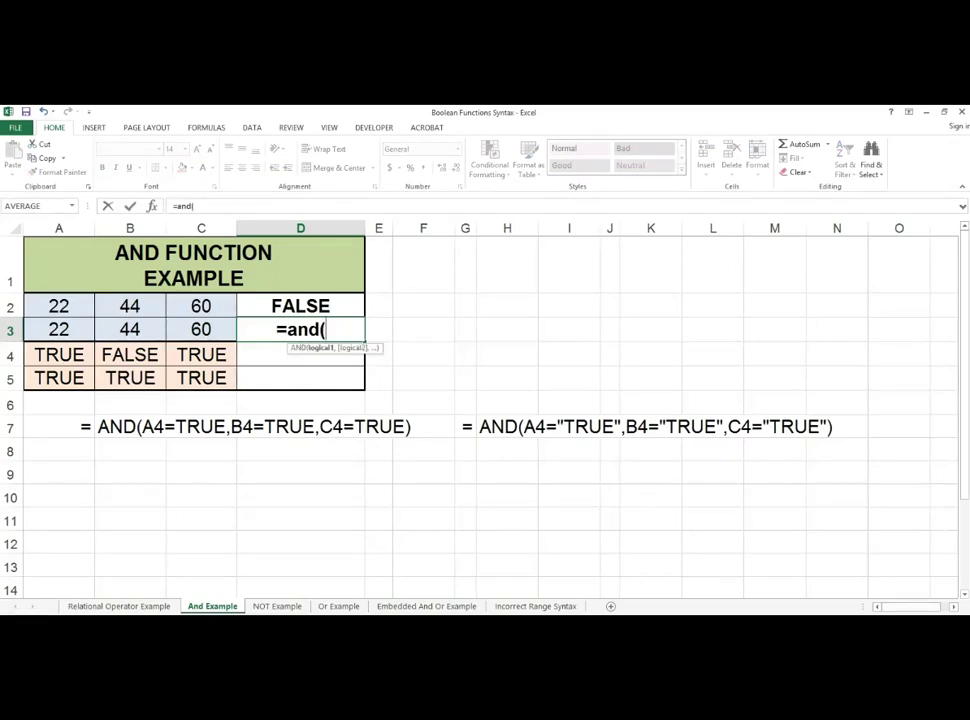
{"action": "left_click", "coordinate": [55, 330]}
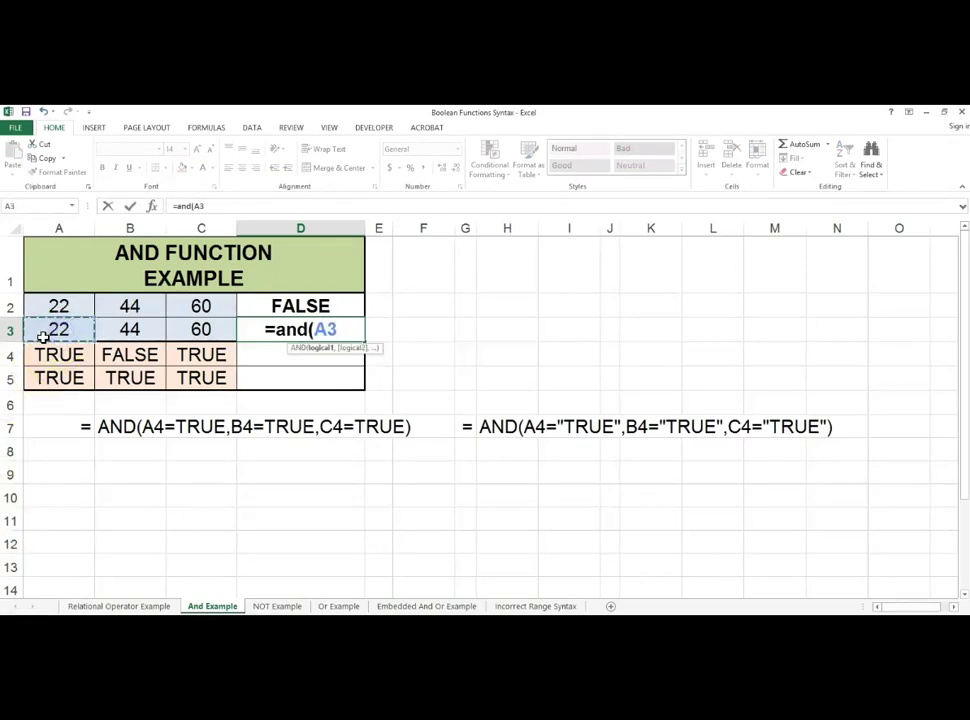
{"action": "type", "text": ">20,"}
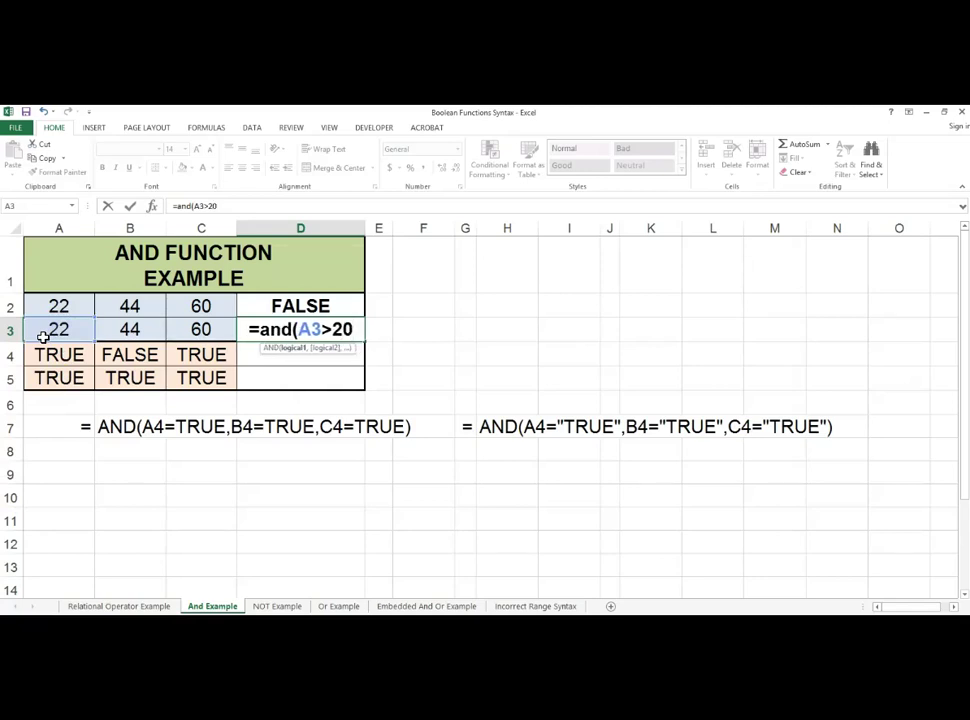
{"action": "left_click", "coordinate": [130, 330]}
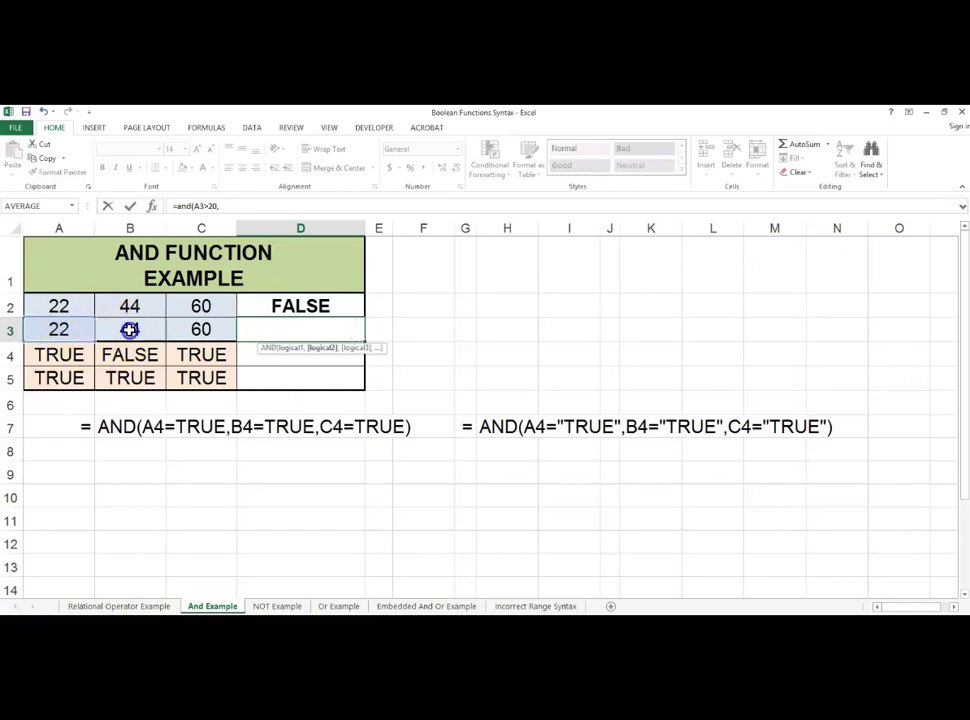
{"action": "type", "text": ">20"}
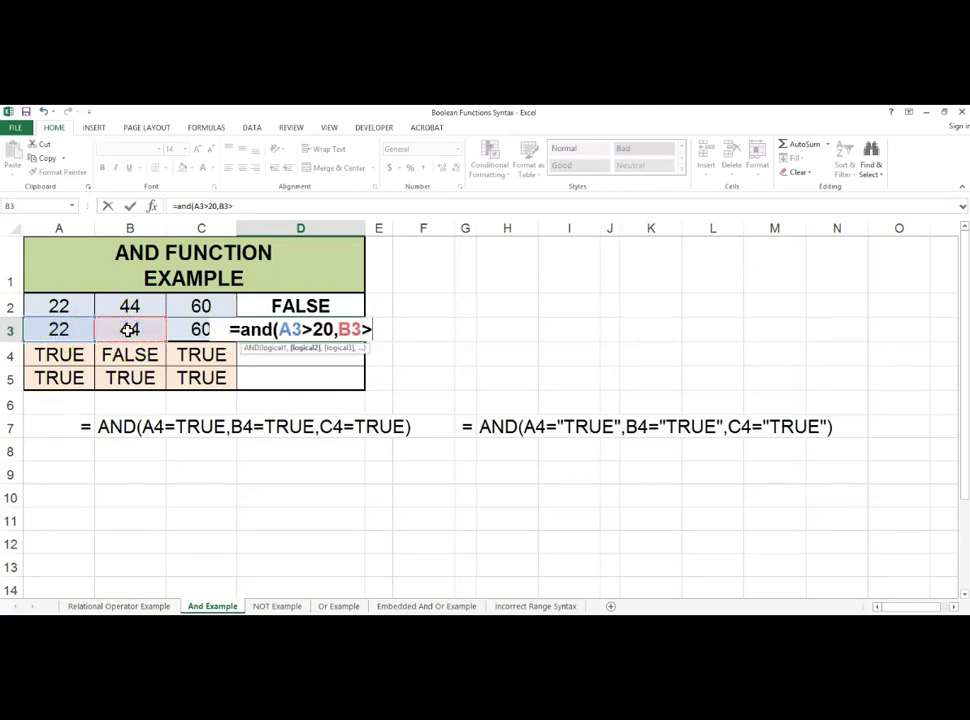
{"action": "type", "text": ","}
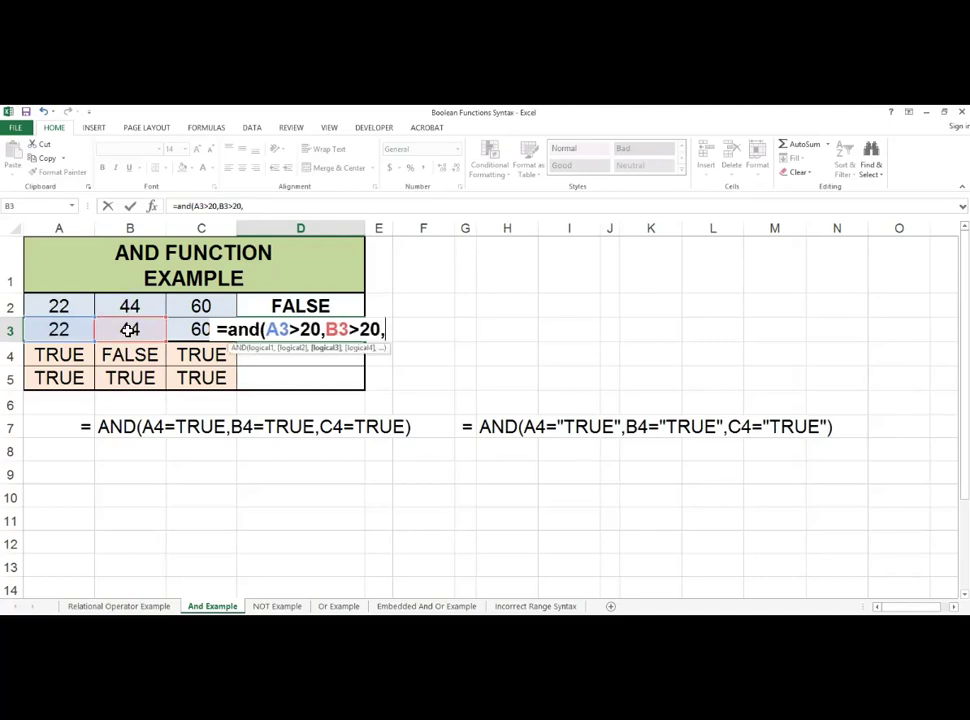
{"action": "left_click", "coordinate": [198, 328]}
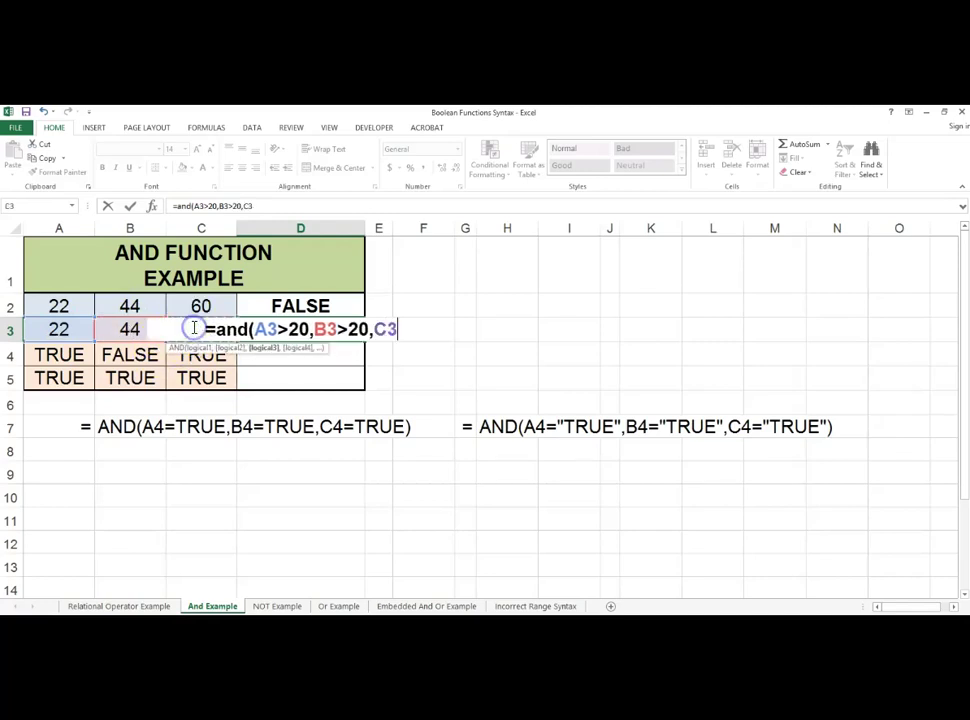
{"action": "type", "text": ">20"}
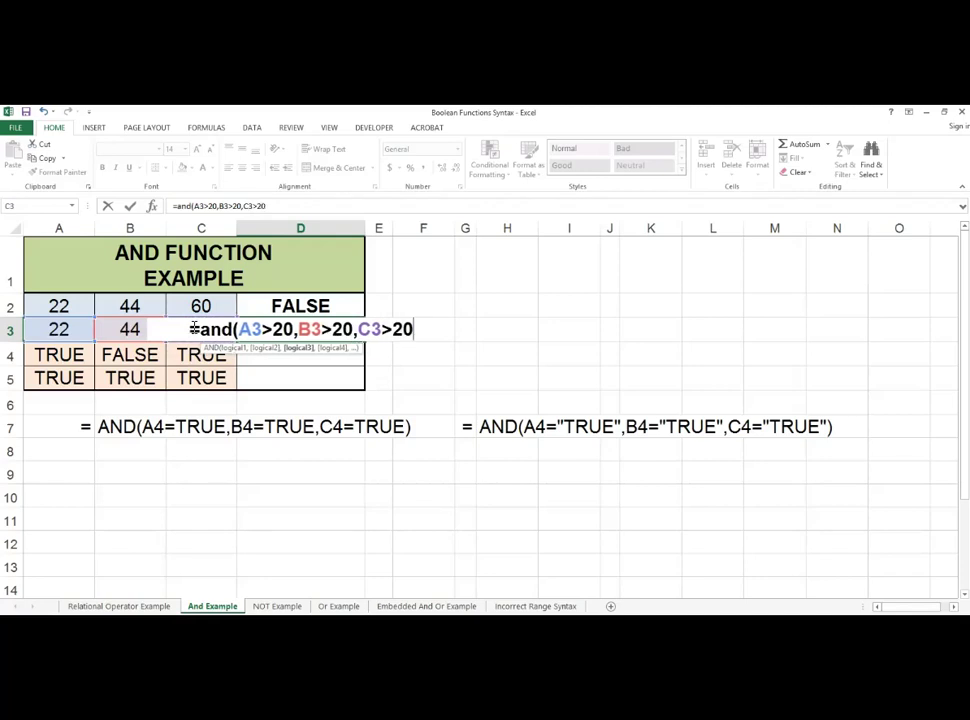
{"action": "type", "text": ")"}
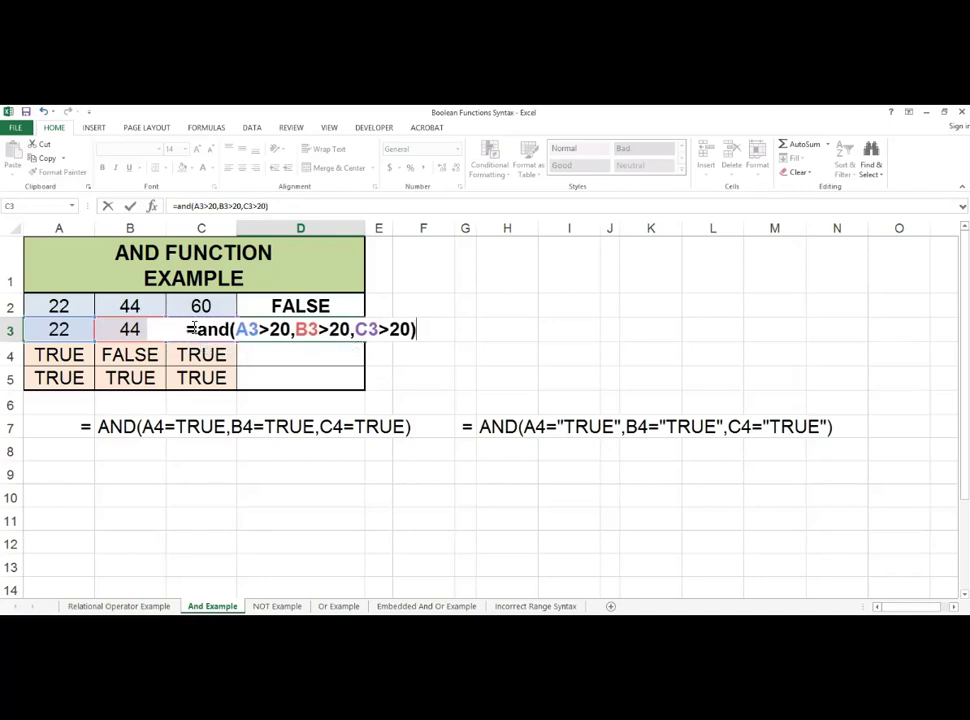
{"action": "key", "text": "Return"}
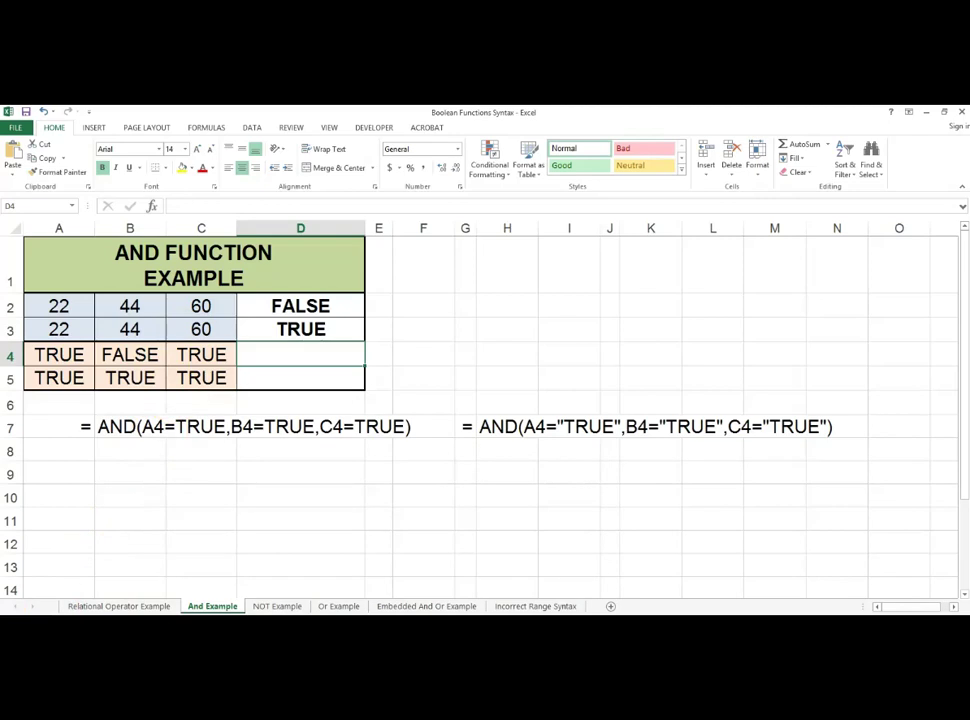
Enter =AND(A4:C4) in D4, returning FALSE, and paste the three X marks.
{"action": "type", "text": "=and"}
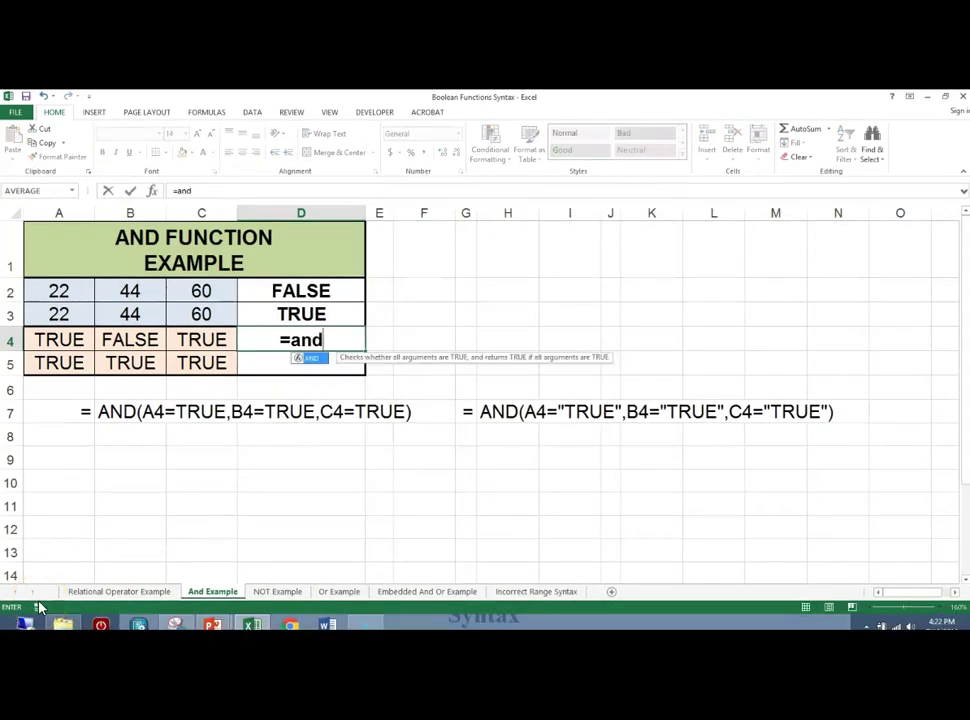
{"action": "type", "text": "("}
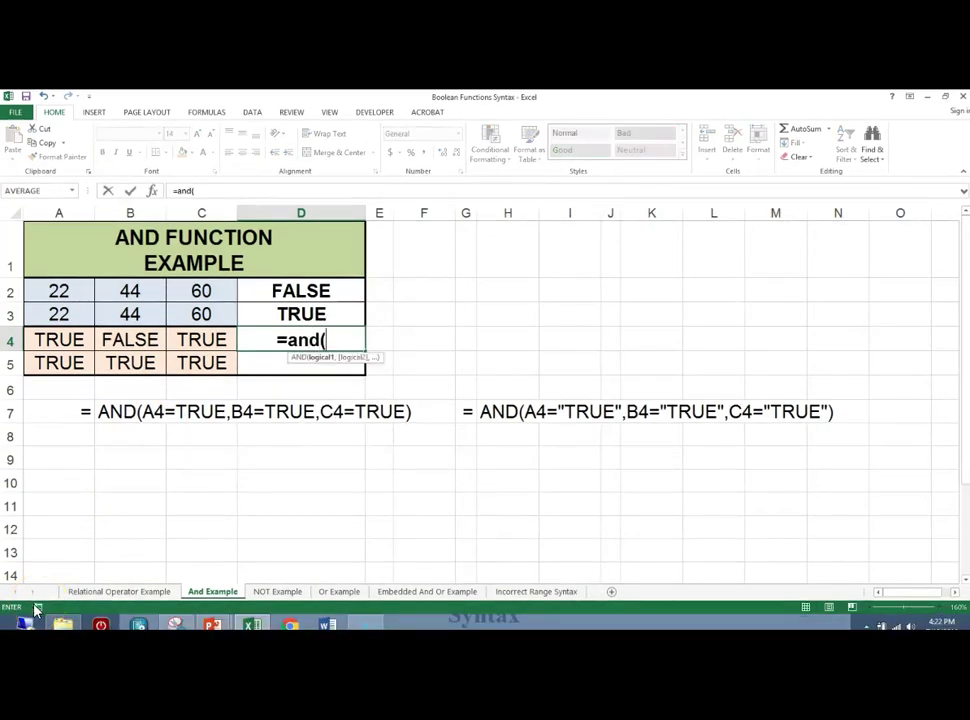
{"action": "left_click_drag", "start_coordinate": [65, 338], "coordinate": [193, 339]}
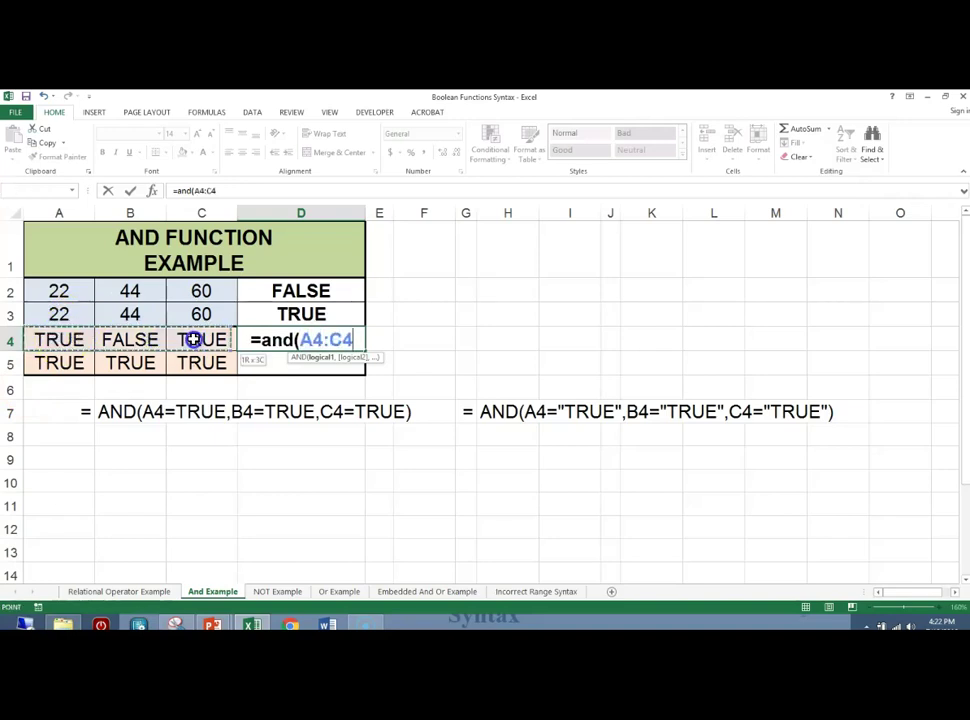
{"action": "type", "text": ")"}
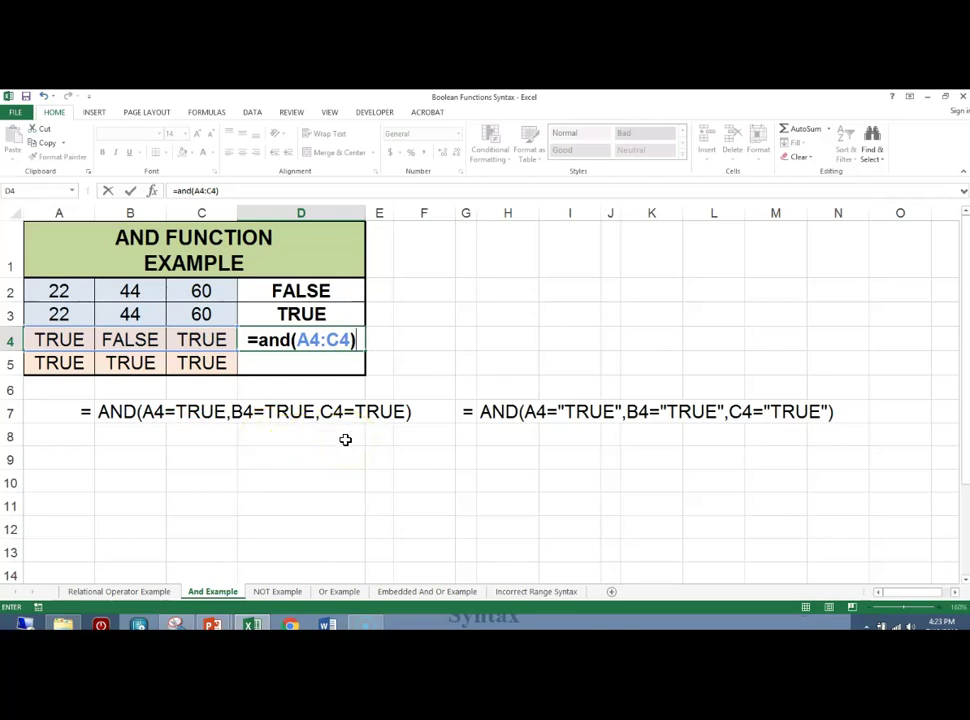
{"action": "left_click", "coordinate": [203, 388]}
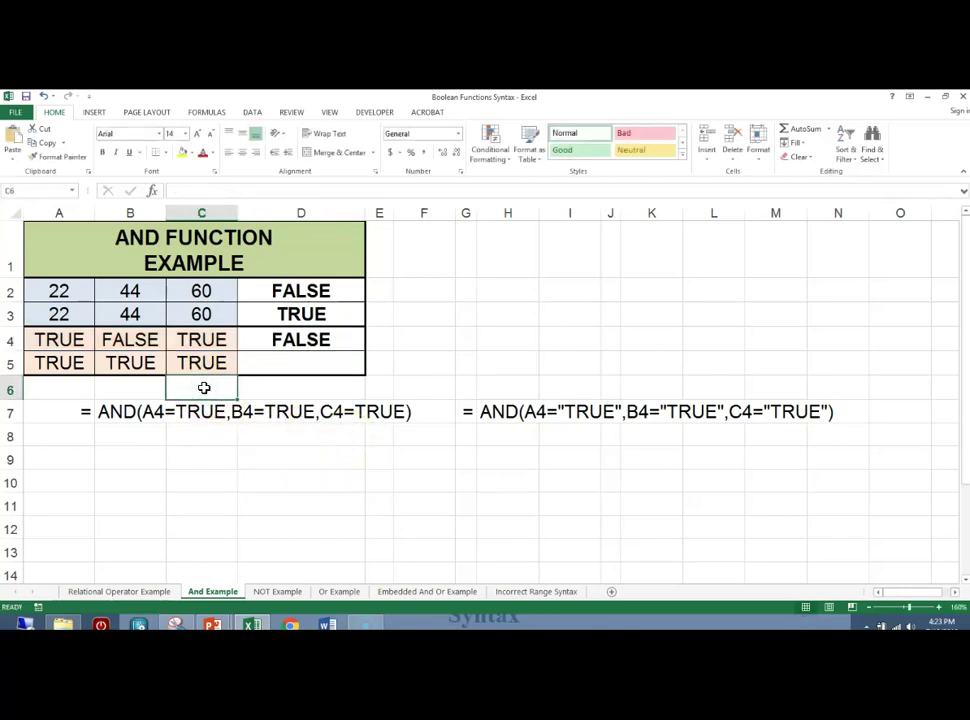
{"action": "key", "text": "ctrl+v"}
Place blue X marks over the TRUE values in both row-7 sample AND formulas.
{"action": "left_click_drag", "start_coordinate": [190, 400], "coordinate": [197, 407]}
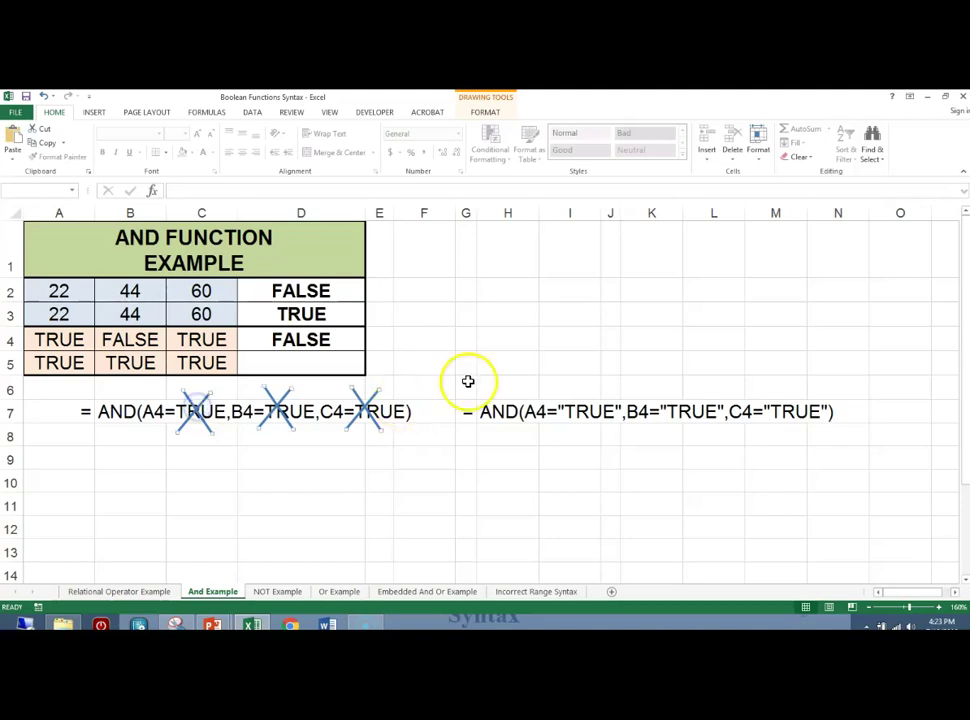
{"action": "left_click", "coordinate": [577, 384]}
{"action": "key", "text": "ctrl+v"}
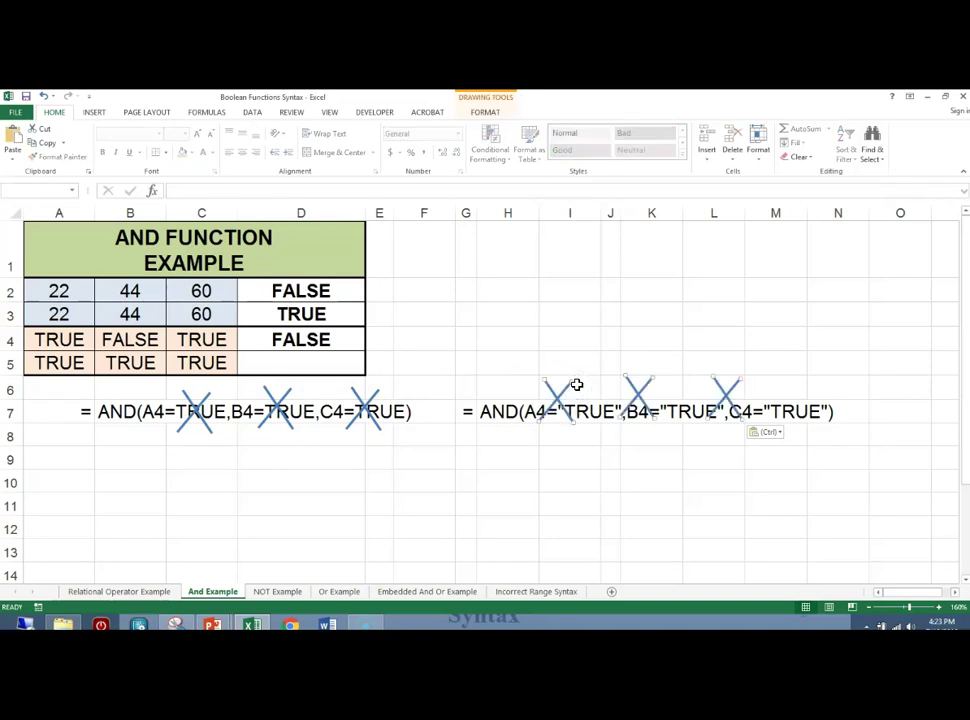
{"action": "left_click_drag", "start_coordinate": [556, 392], "coordinate": [591, 408]}
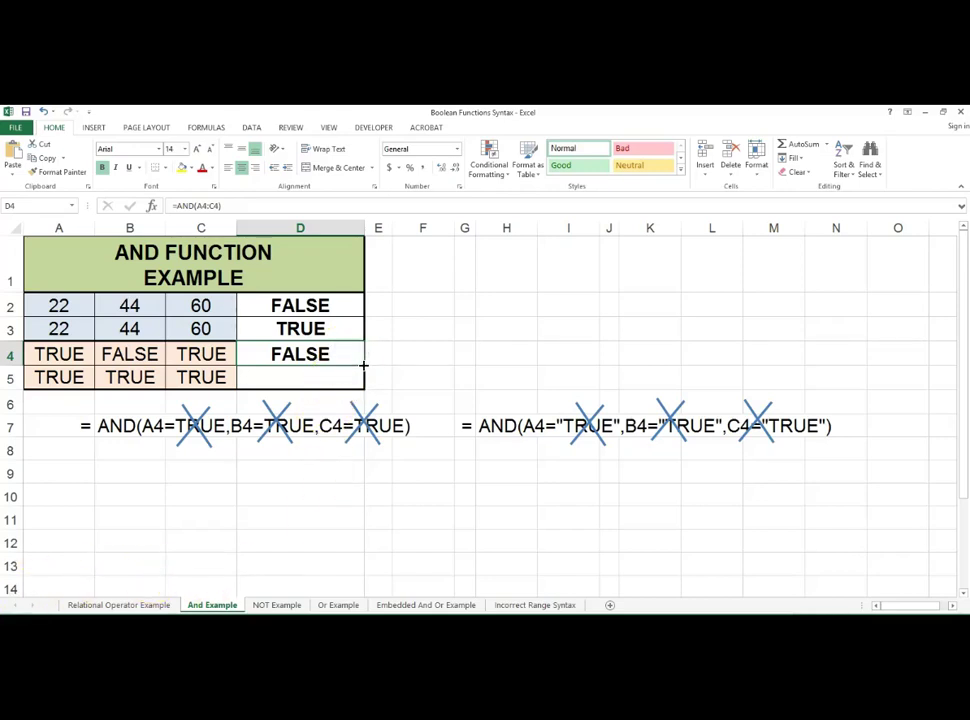
Fill D4's AND formula down to D5 without formatting, so D5 shows TRUE.
{"action": "left_click_drag", "start_coordinate": [364, 370], "coordinate": [364, 391]}
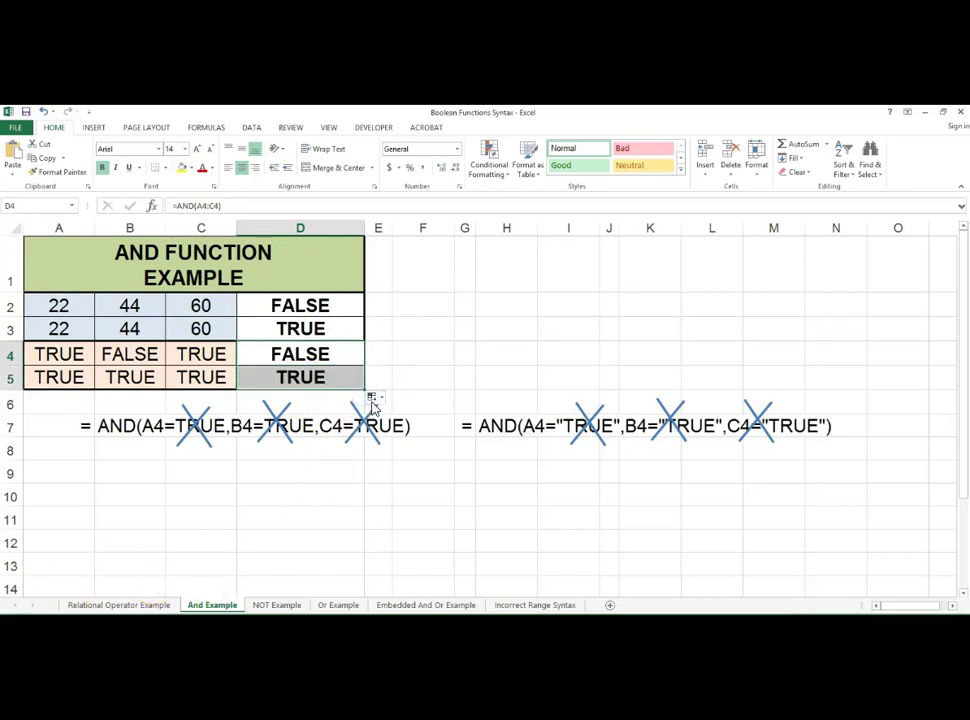
{"action": "left_click", "coordinate": [376, 401]}
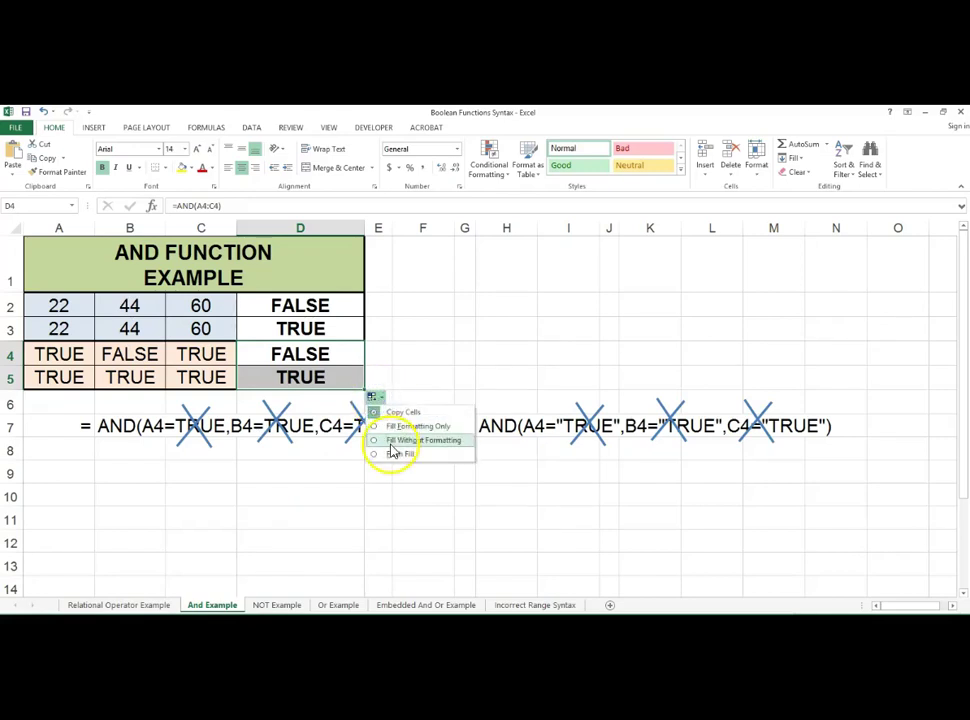
{"action": "left_click", "coordinate": [381, 441]}
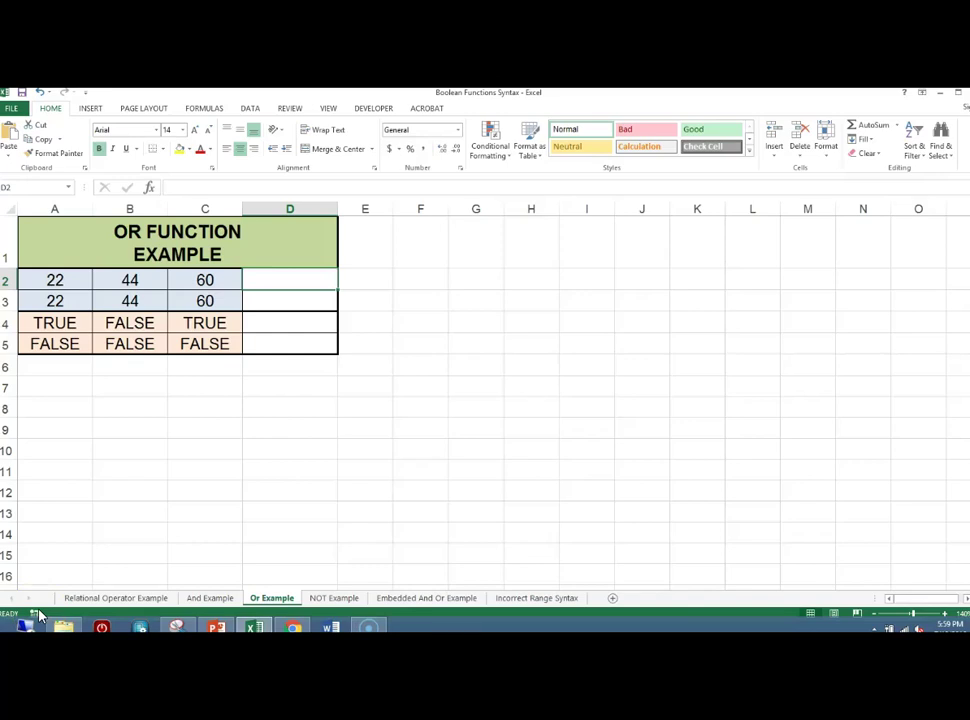
Enter =OR(A2>50,B2>50,C2>50) in D2 of the Or Example sheet, returning TRUE.
{"action": "type", "text": "=or"}
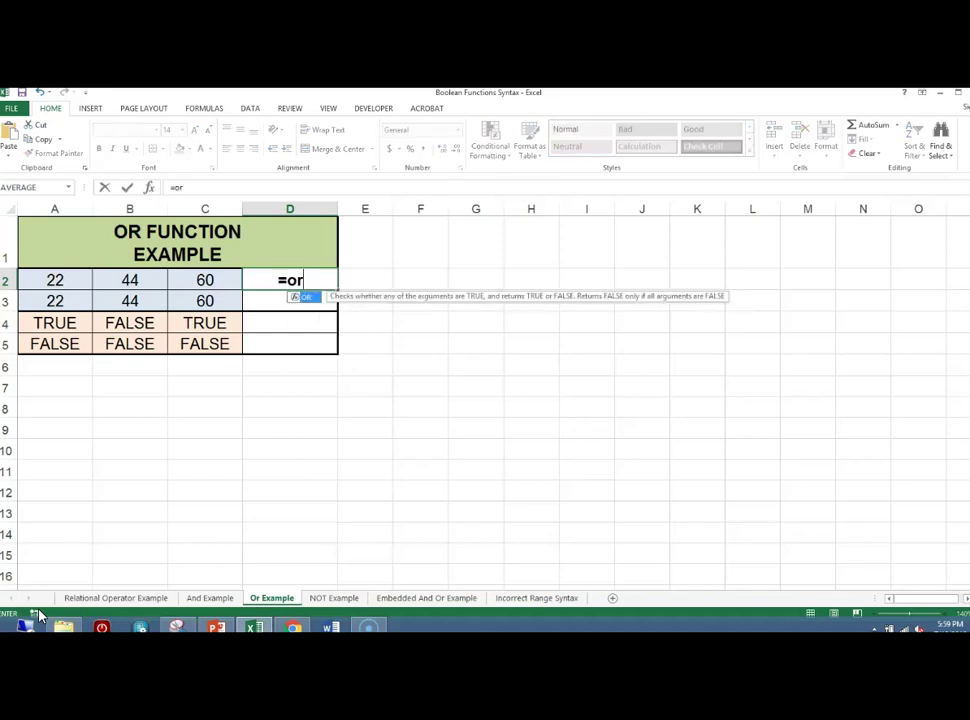
{"action": "type", "text": "("}
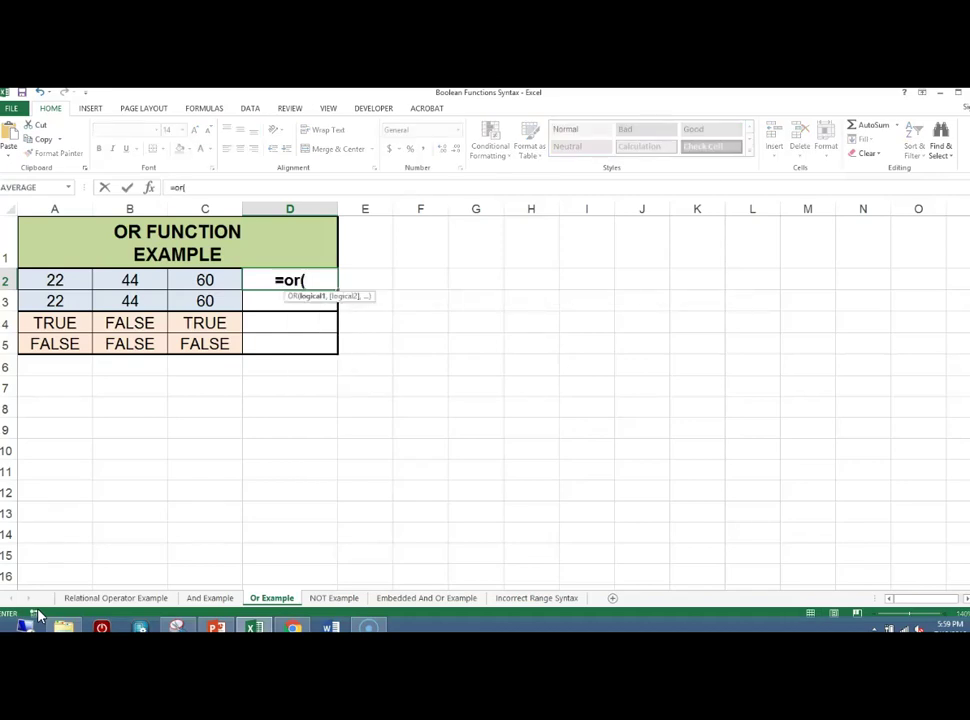
{"action": "left_click", "coordinate": [82, 280]}
{"action": "type", "text": ">"}
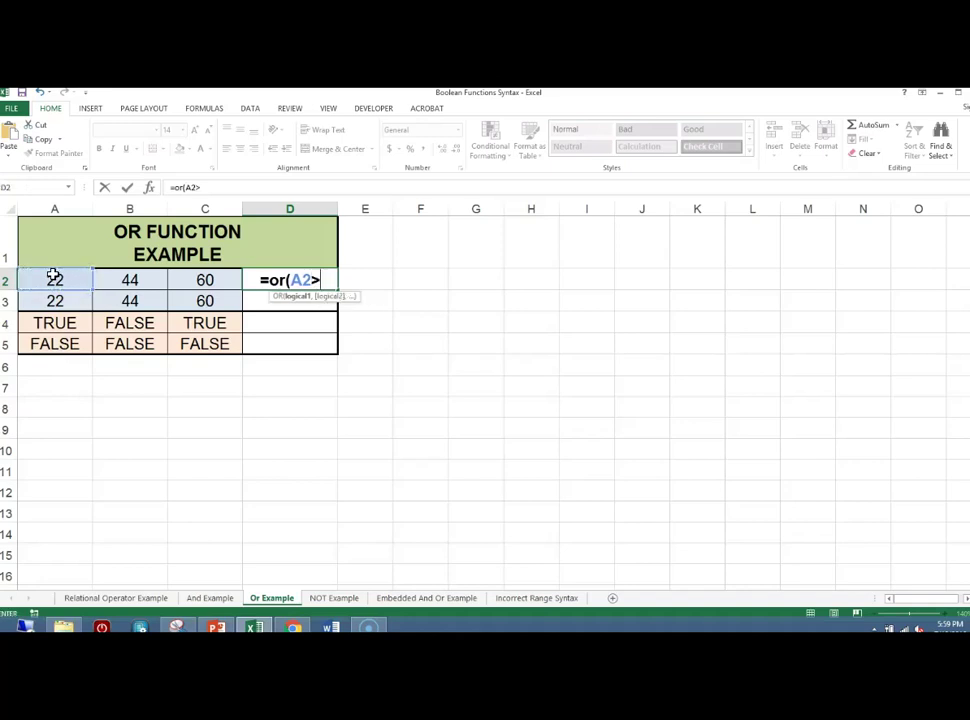
{"action": "type", "text": "50"}
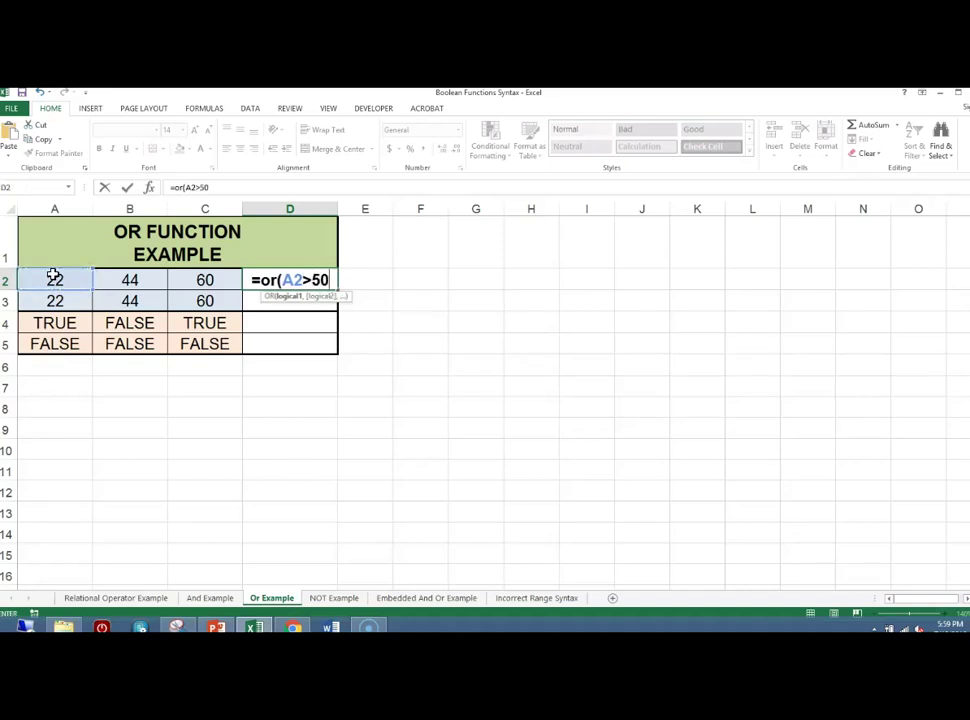
{"action": "type", "text": ","}
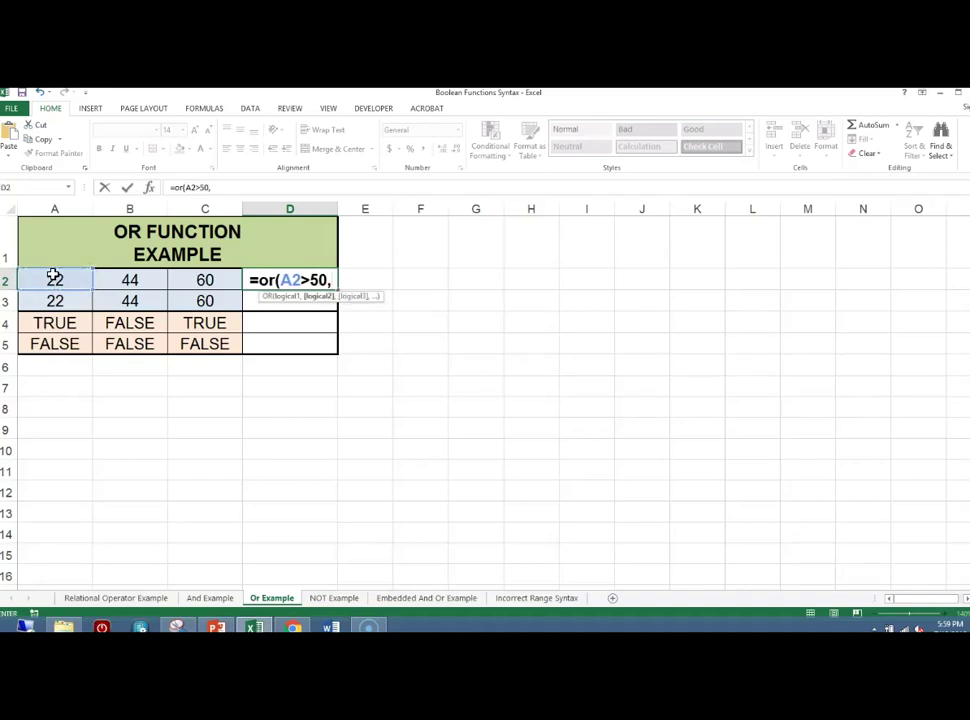
{"action": "left_click", "coordinate": [113, 280]}
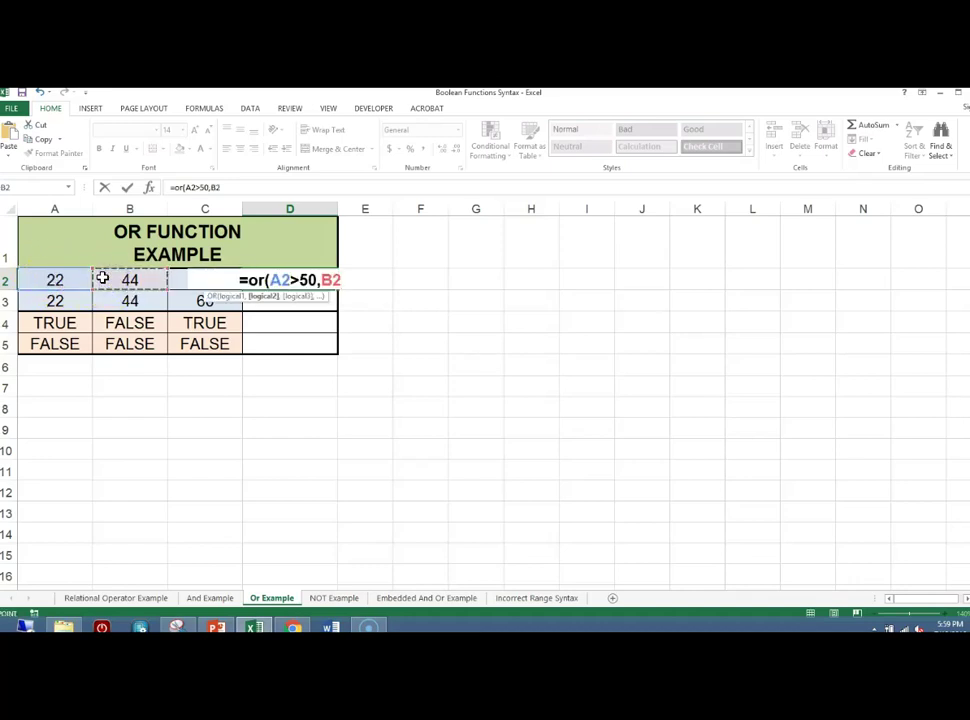
{"action": "type", "text": ">50"}
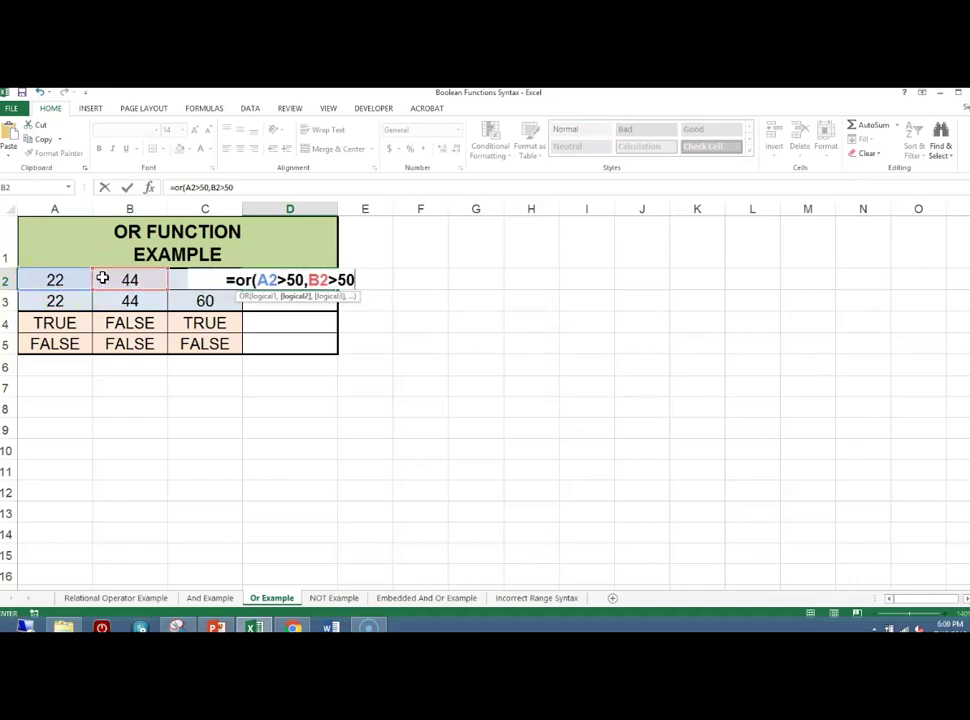
{"action": "type", "text": ","}
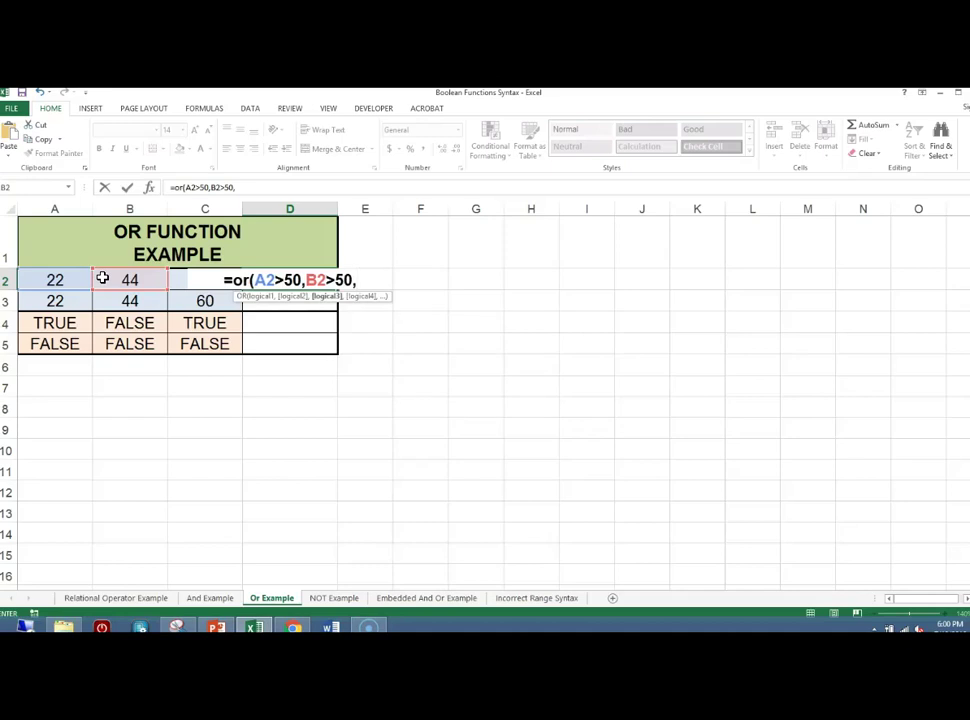
{"action": "type", "text": "c"}
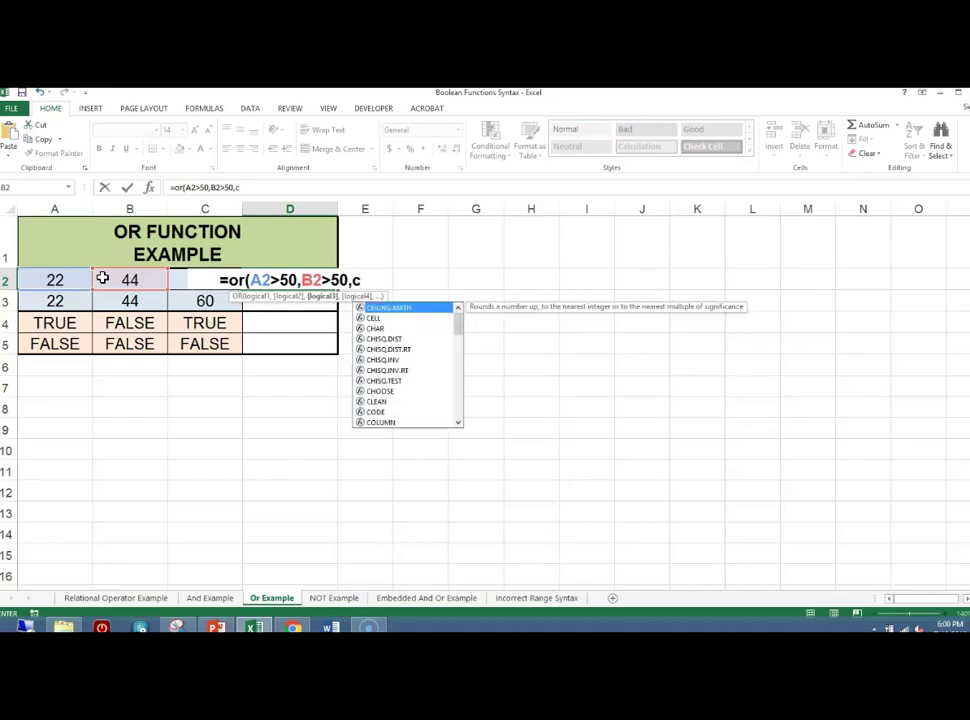
{"action": "type", "text": "2>"}
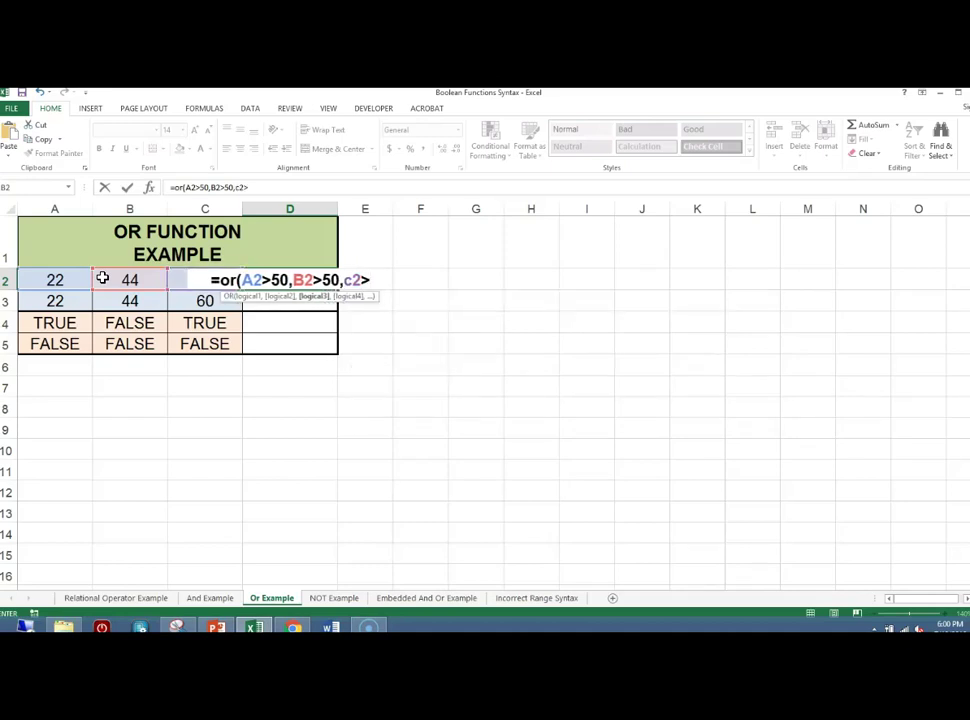
{"action": "type", "text": "50"}
{"action": "key", "text": "Return"}
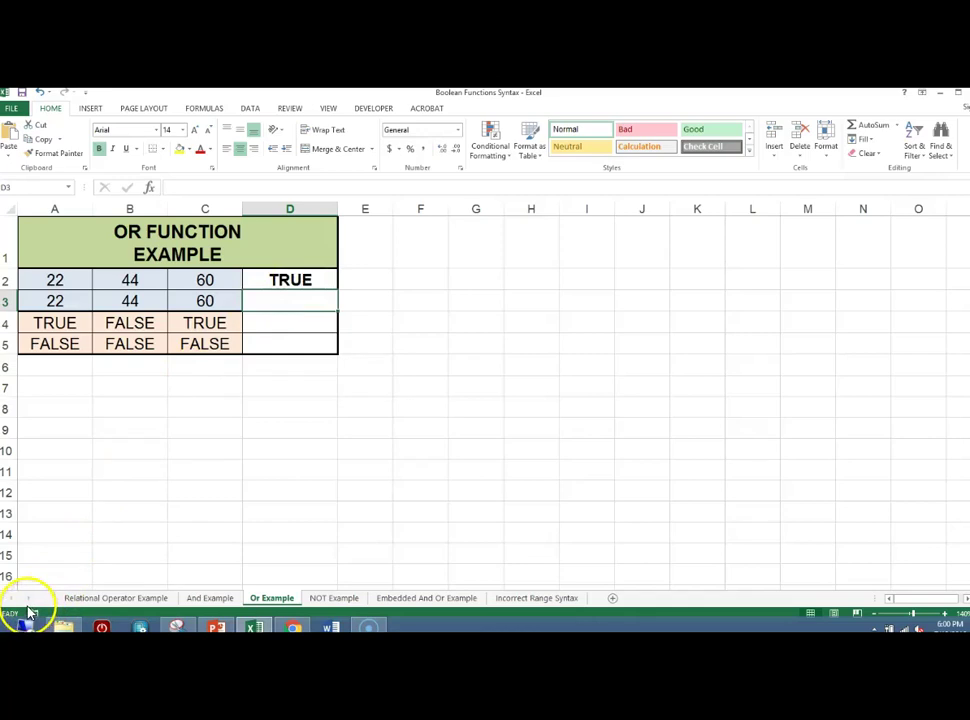
Copy D2's OR formula to D3 and raise all three thresholds from 50 to 60.
{"action": "left_click", "coordinate": [335, 286]}
{"action": "left_click_drag", "start_coordinate": [339, 289], "coordinate": [331, 306]}
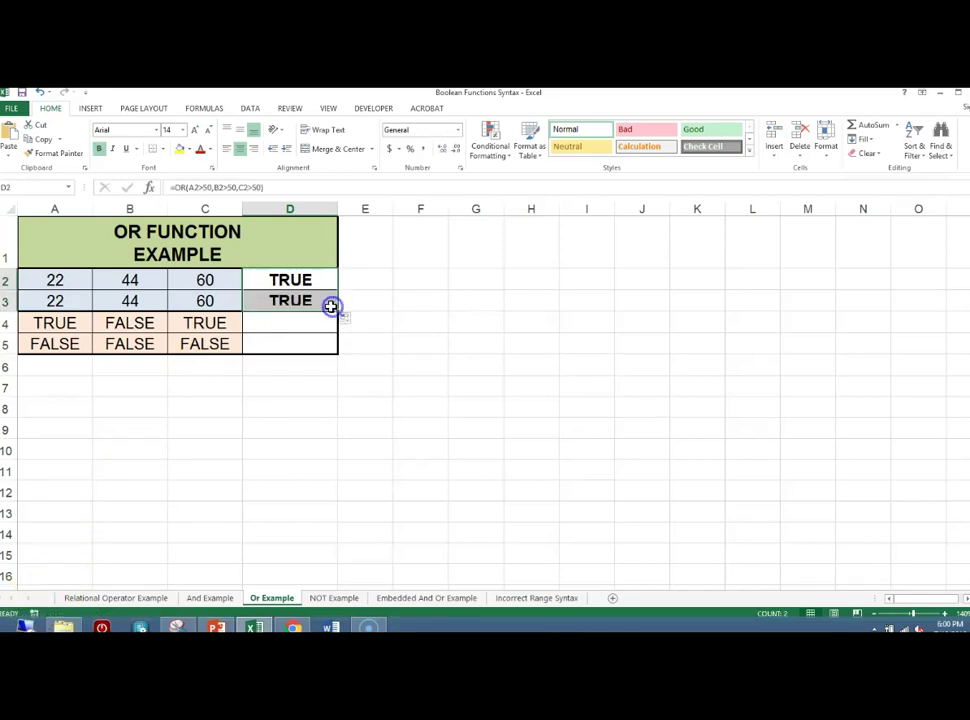
{"action": "double_click", "coordinate": [300, 300]}
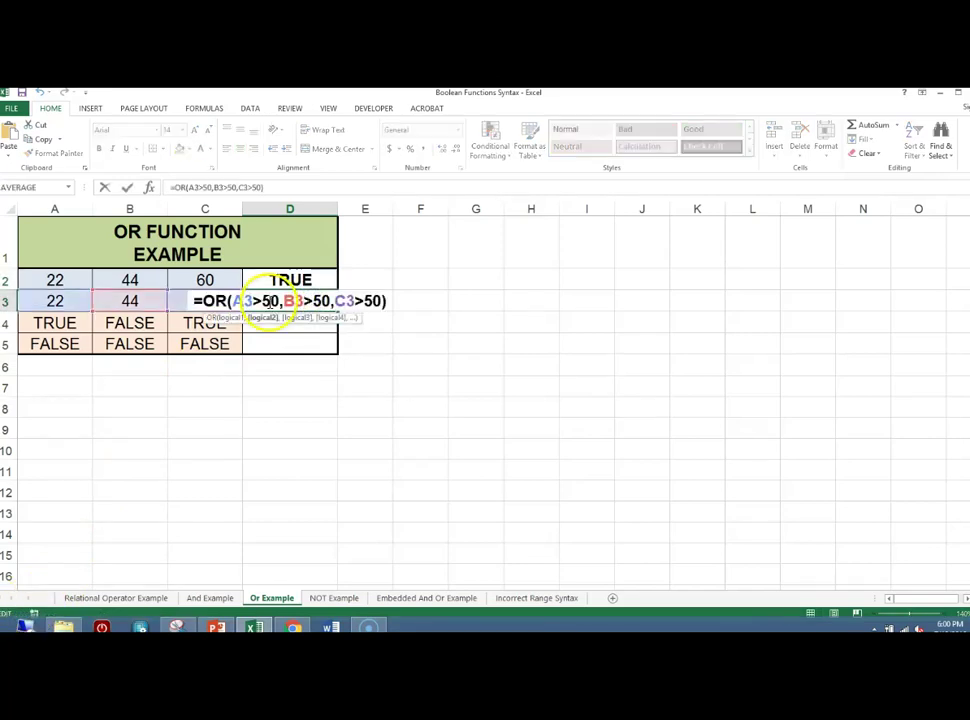
{"action": "left_click", "coordinate": [270, 301]}
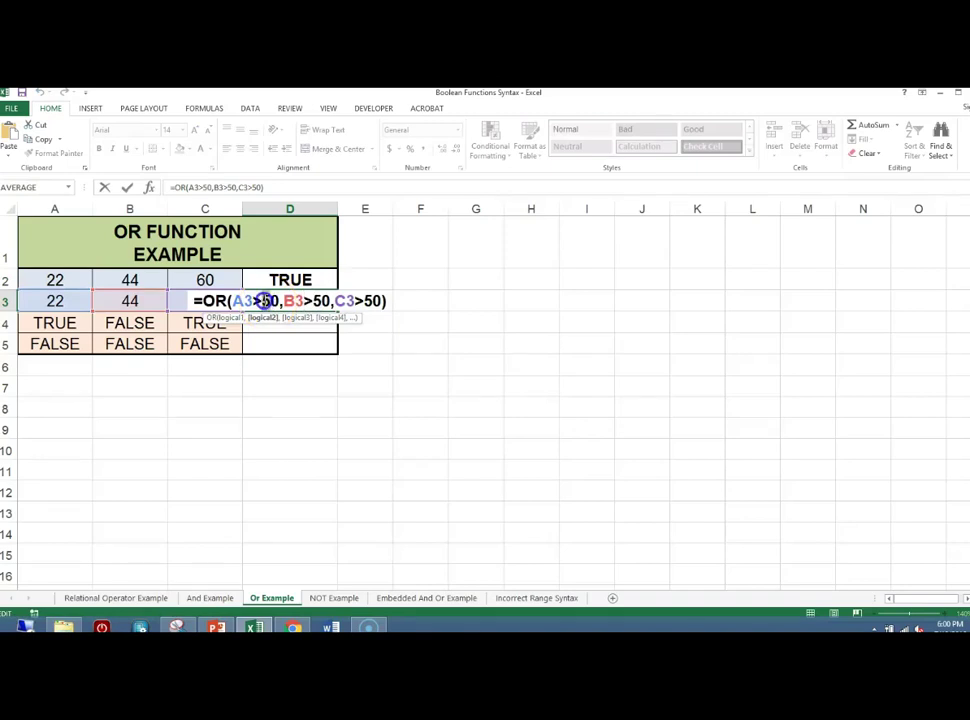
{"action": "key", "text": "BackSpace"}
{"action": "type", "text": "6"}
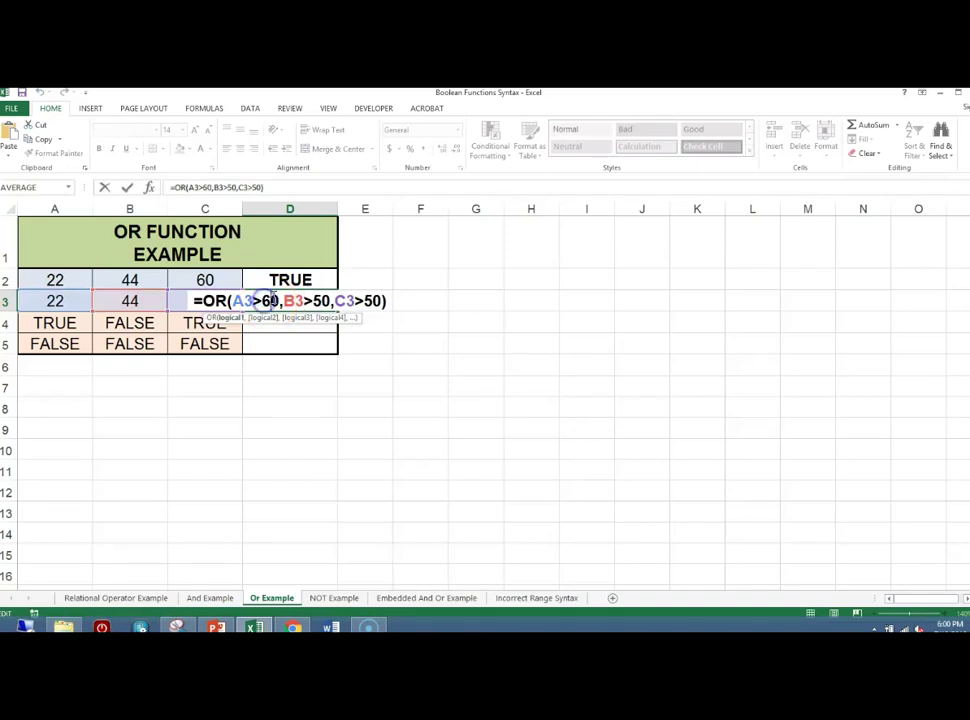
{"action": "left_click", "coordinate": [320, 301]}
{"action": "key", "text": "BackSpace"}
{"action": "type", "text": "6"}
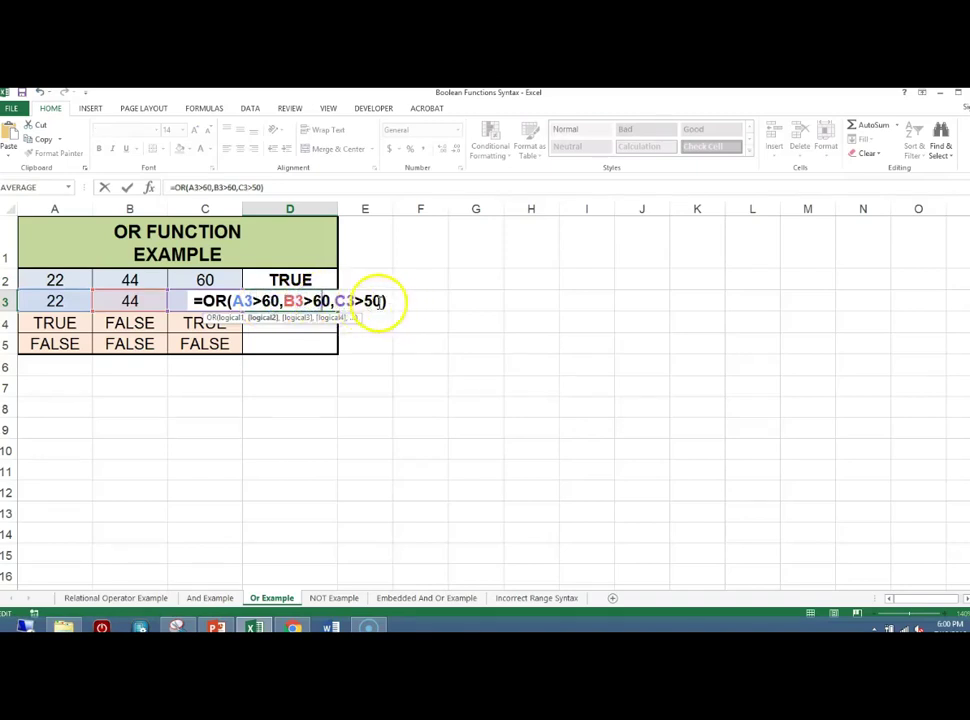
{"action": "left_click", "coordinate": [360, 300]}
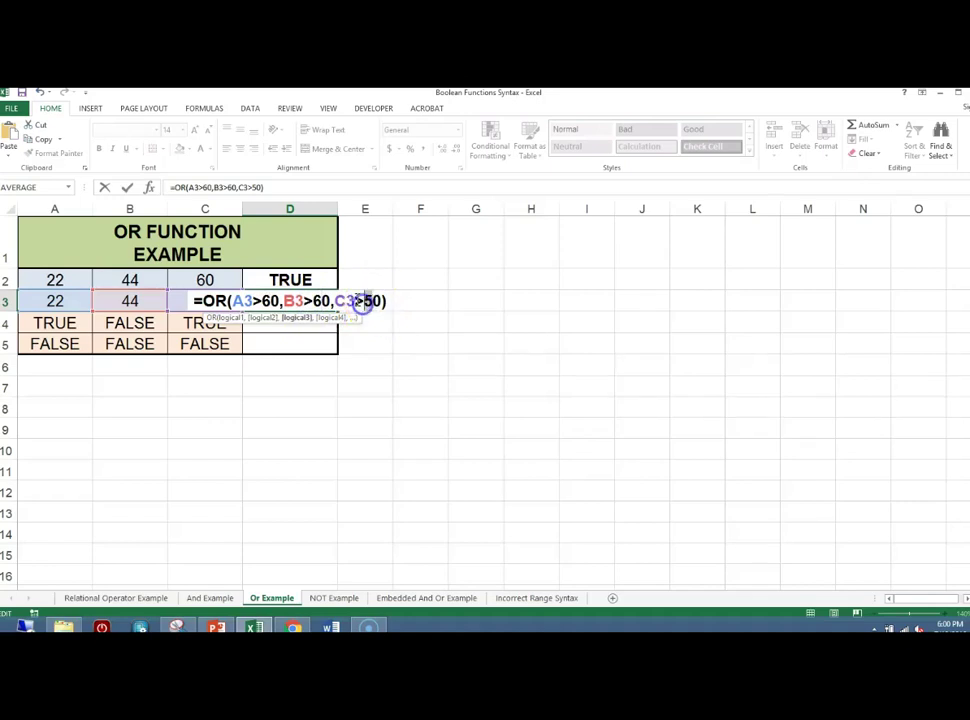
{"action": "key", "text": "BackSpace"}
{"action": "type", "text": "6"}
{"action": "key", "text": "Return"}
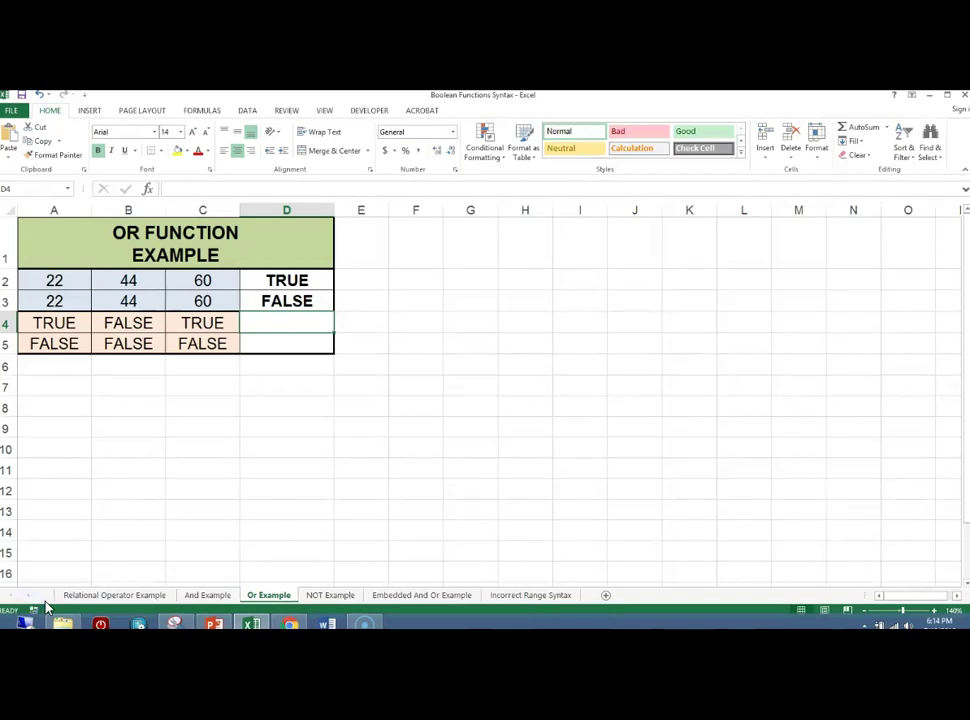
Enter =OR(A4:C4) in D4, which returns TRUE.
{"action": "type", "text": "="}
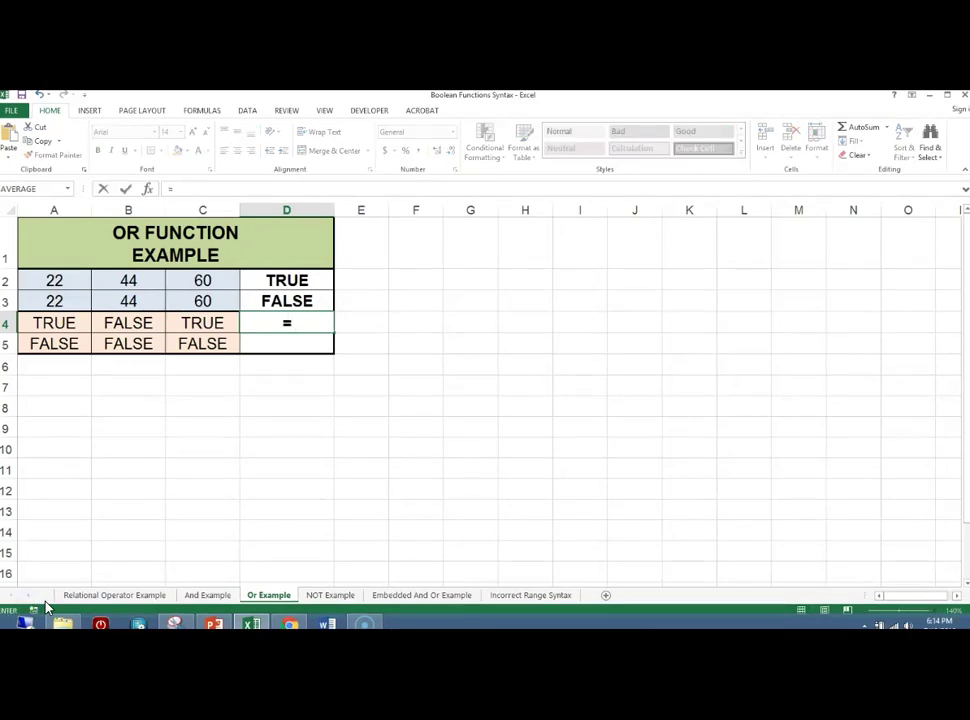
{"action": "type", "text": "or"}
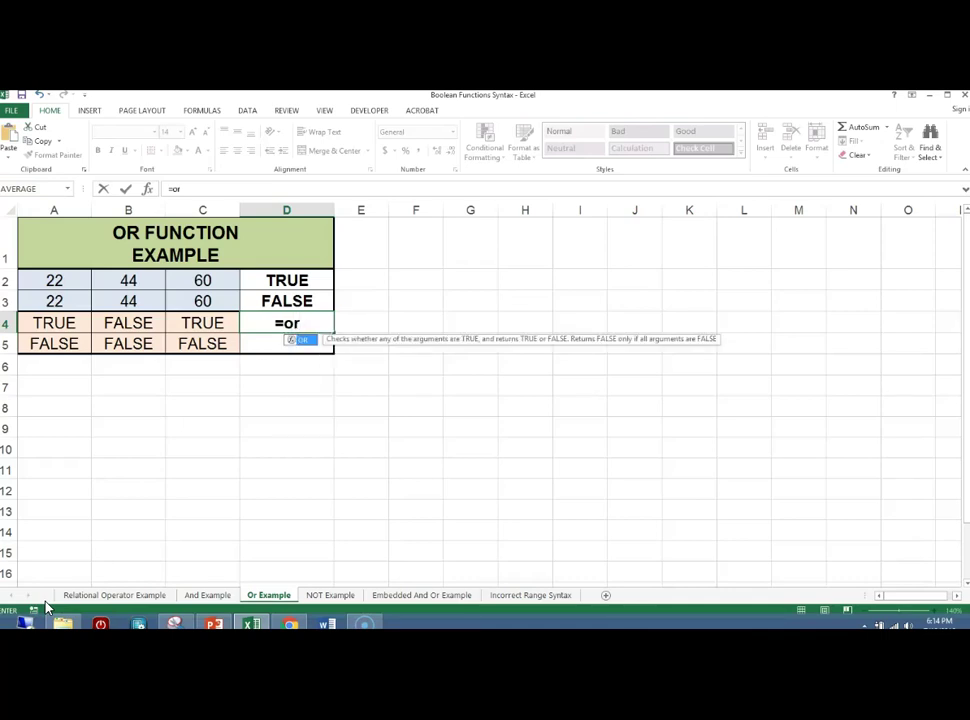
{"action": "type", "text": "("}
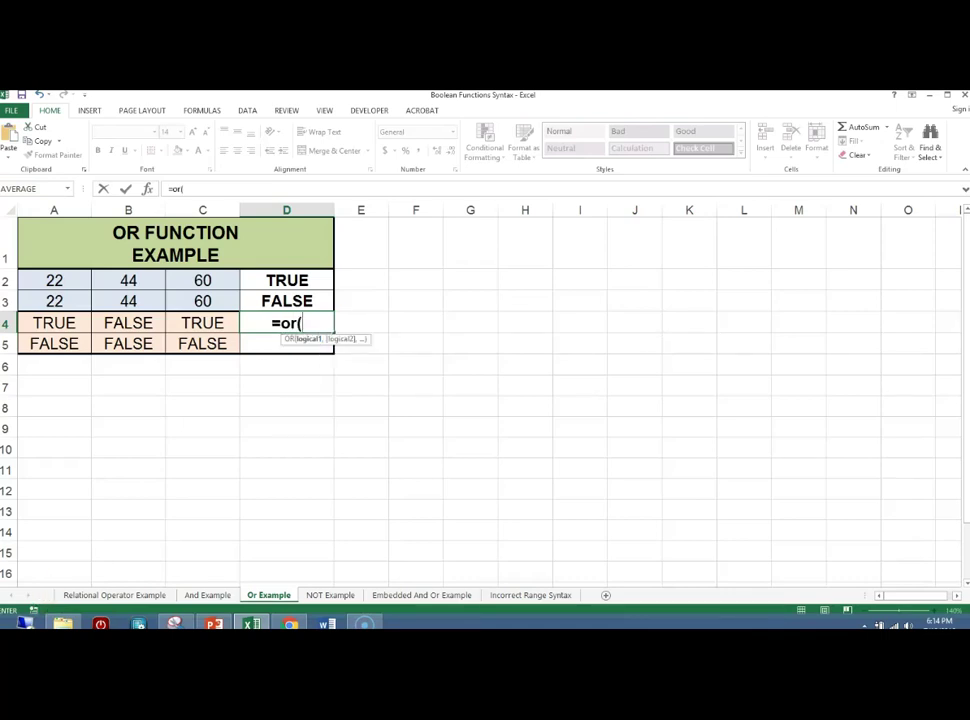
{"action": "left_click_drag", "start_coordinate": [58, 325], "coordinate": [190, 325]}
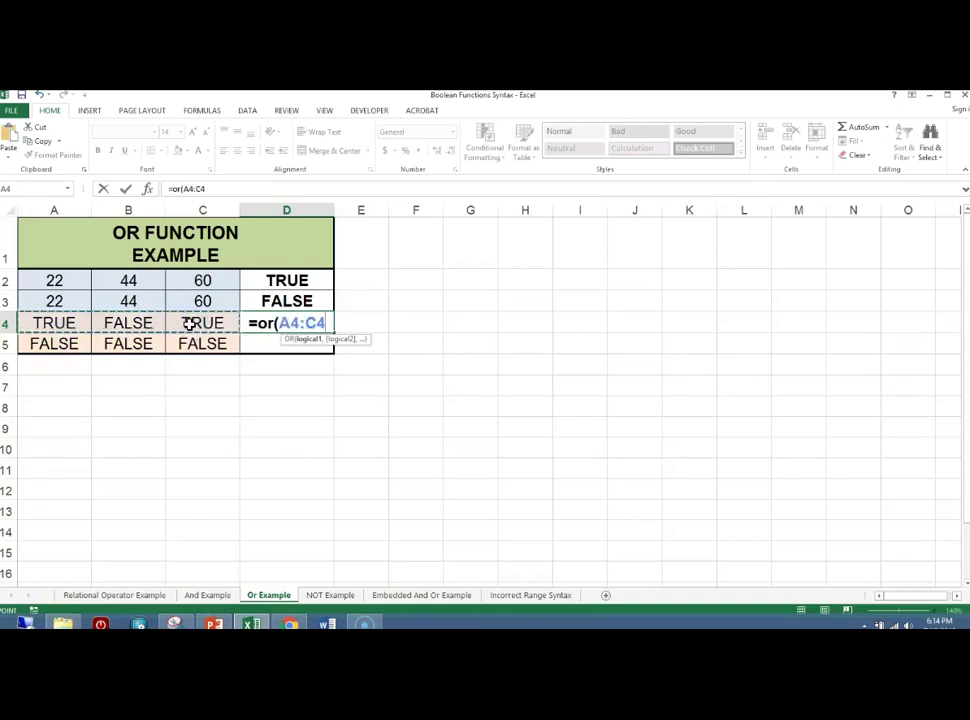
{"action": "type", "text": ")"}
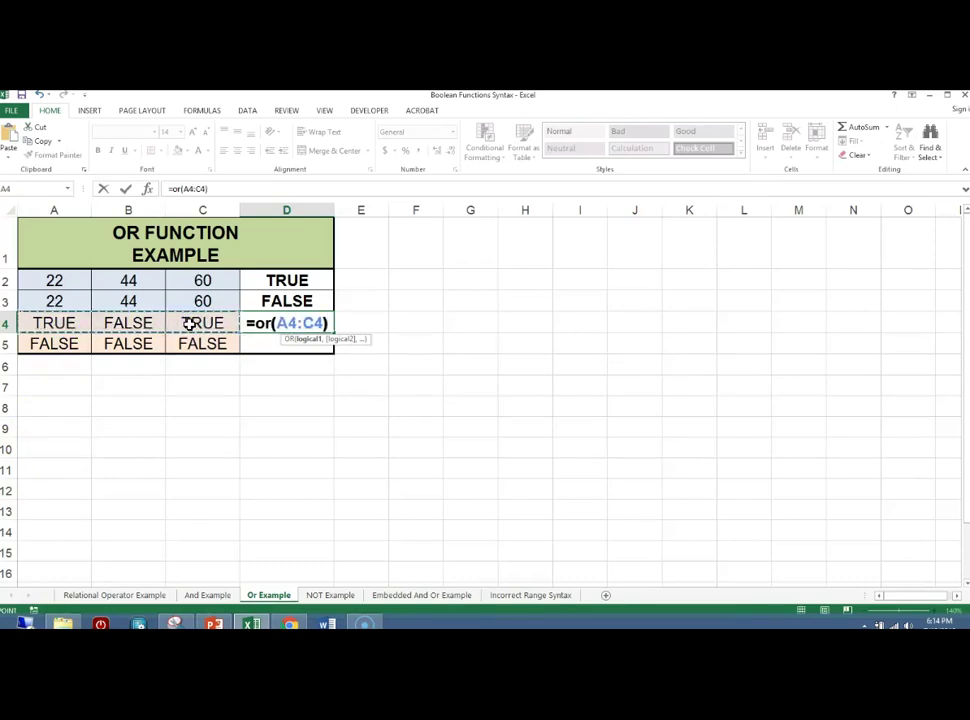
{"action": "key", "text": "Return"}
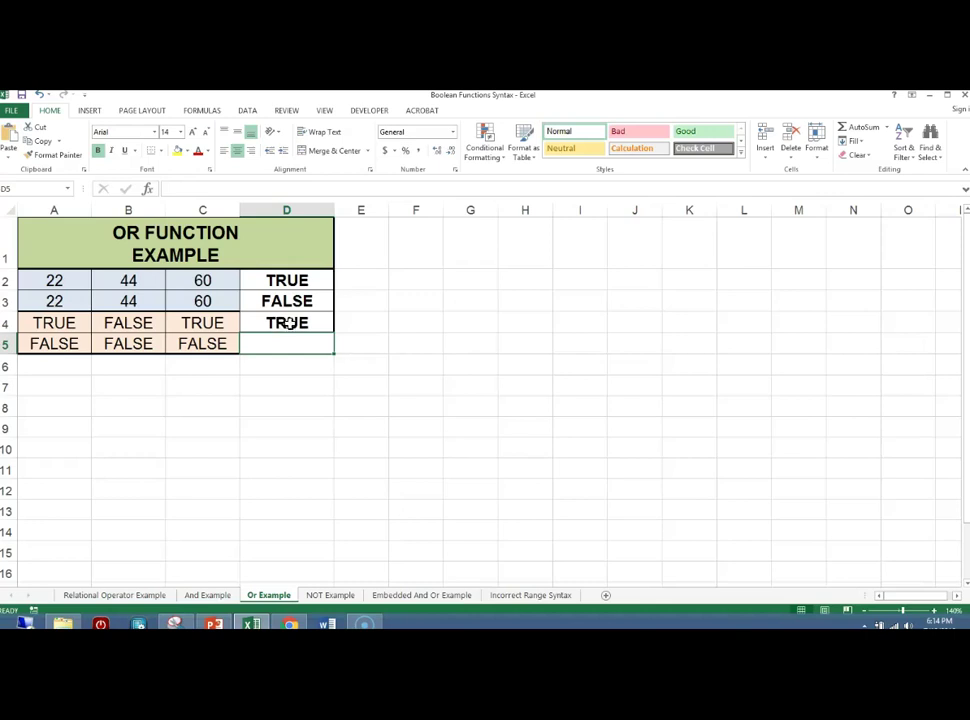
{"action": "left_click", "coordinate": [320, 334]}
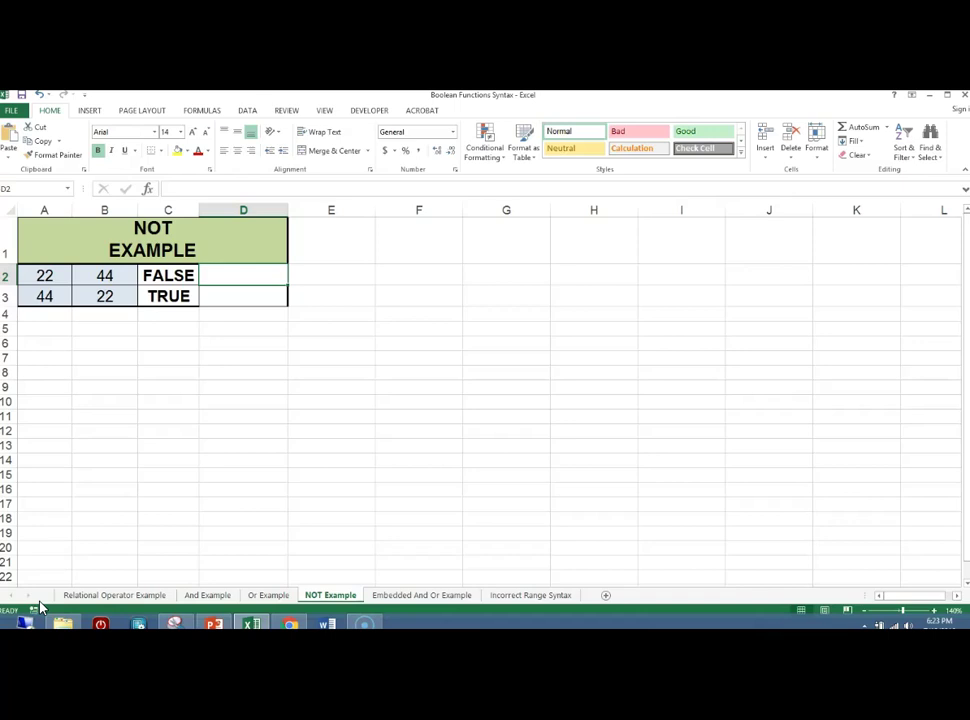
Enter =NOT(C2) in D2 and fill it down to D3, giving TRUE and FALSE.
{"action": "type", "text": "=not("}
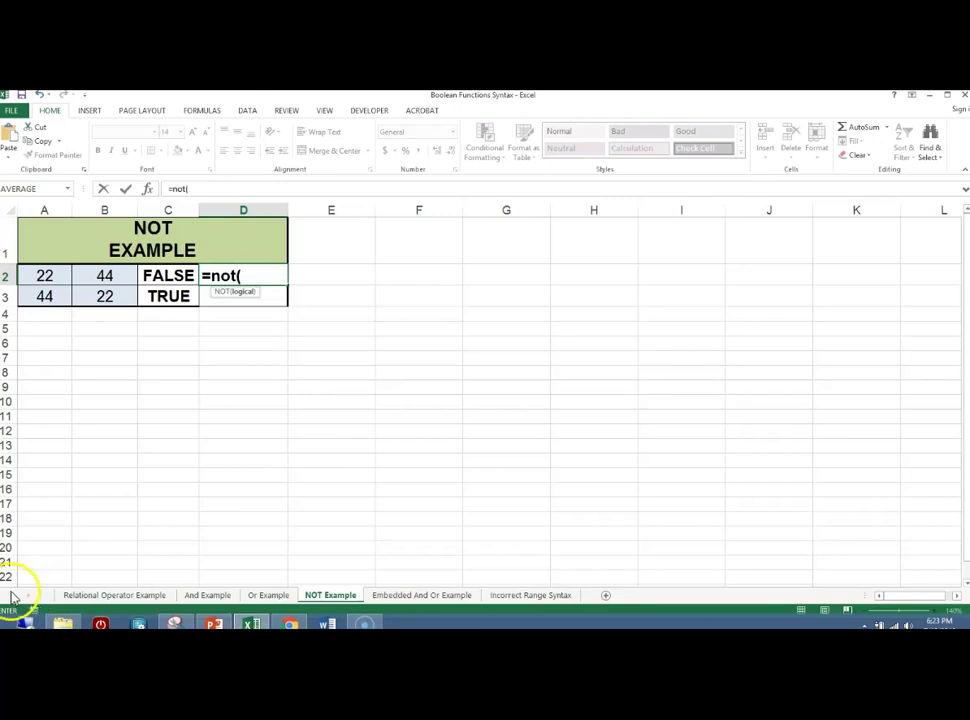
{"action": "left_click", "coordinate": [147, 275]}
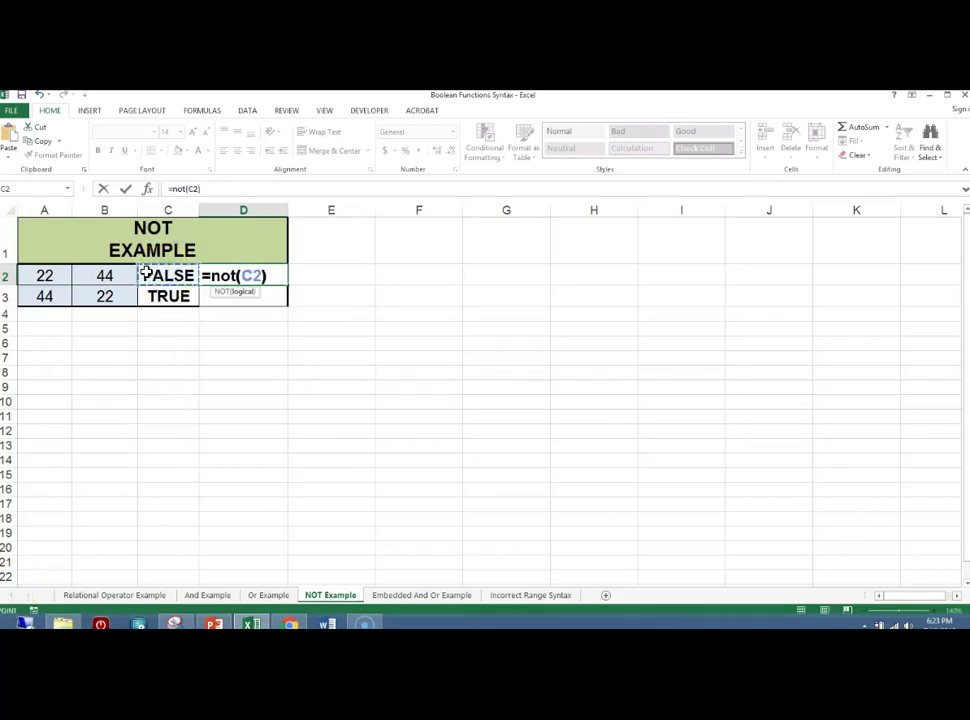
{"action": "key", "text": "Return"}
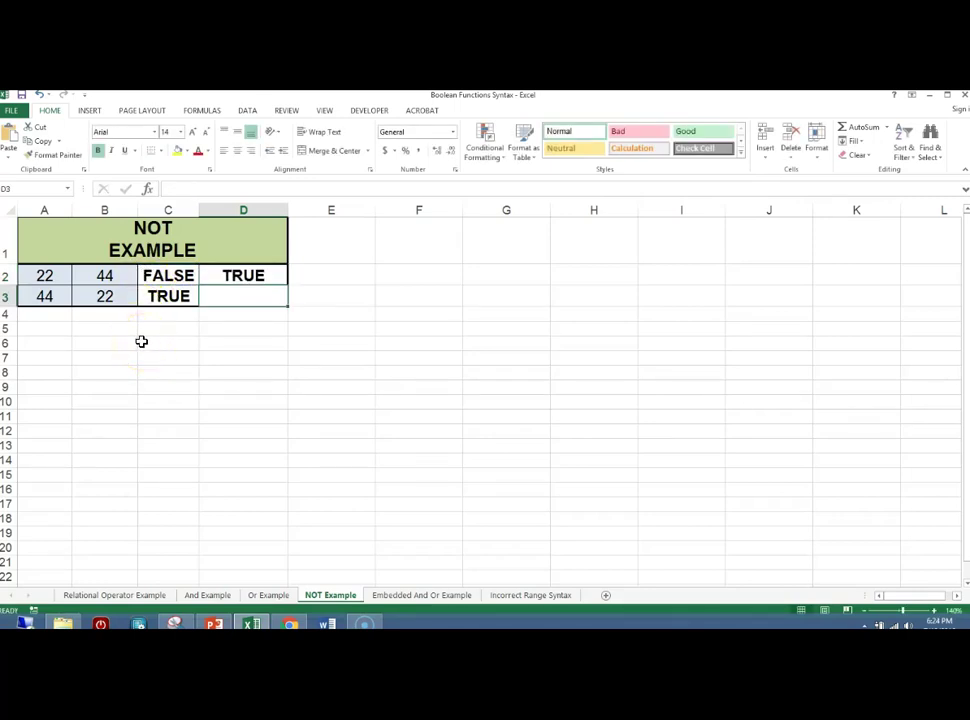
{"action": "left_click", "coordinate": [238, 276]}
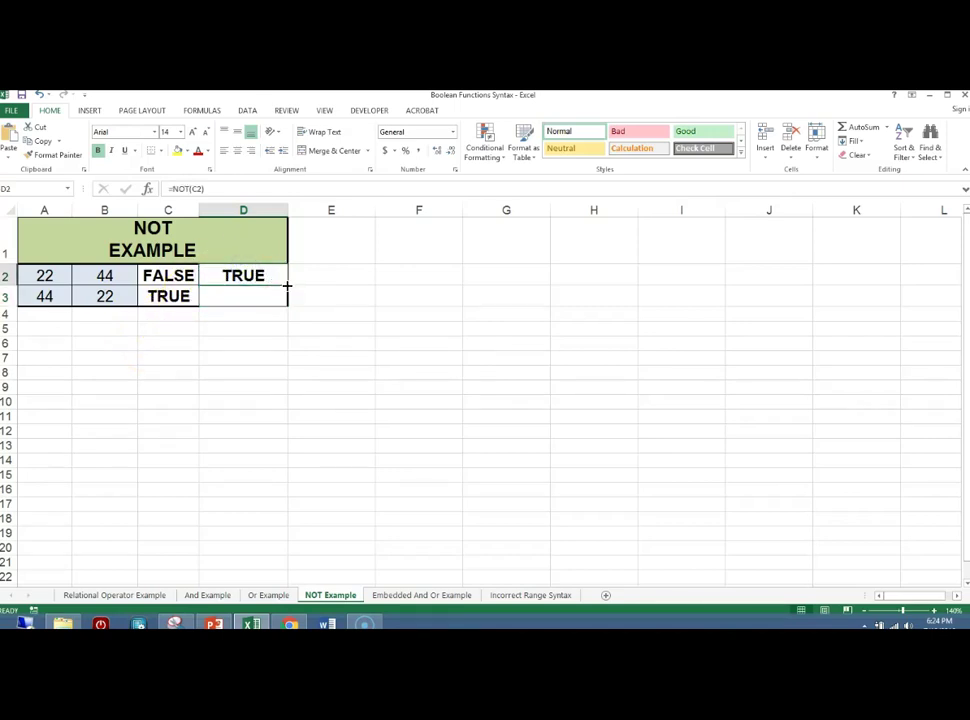
{"action": "left_click_drag", "start_coordinate": [285, 286], "coordinate": [286, 304]}
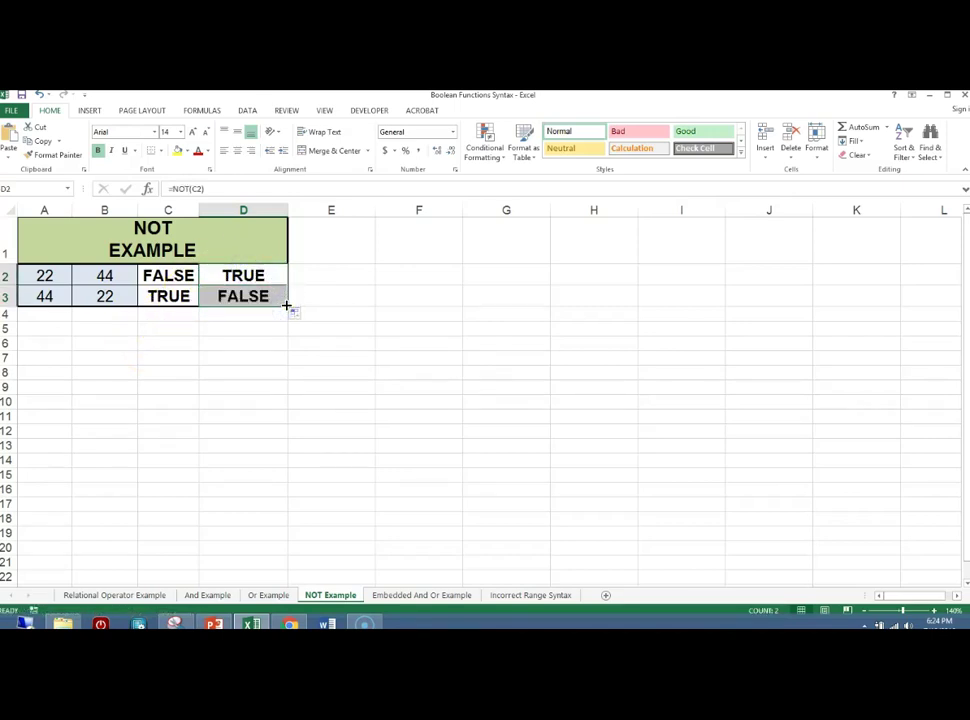